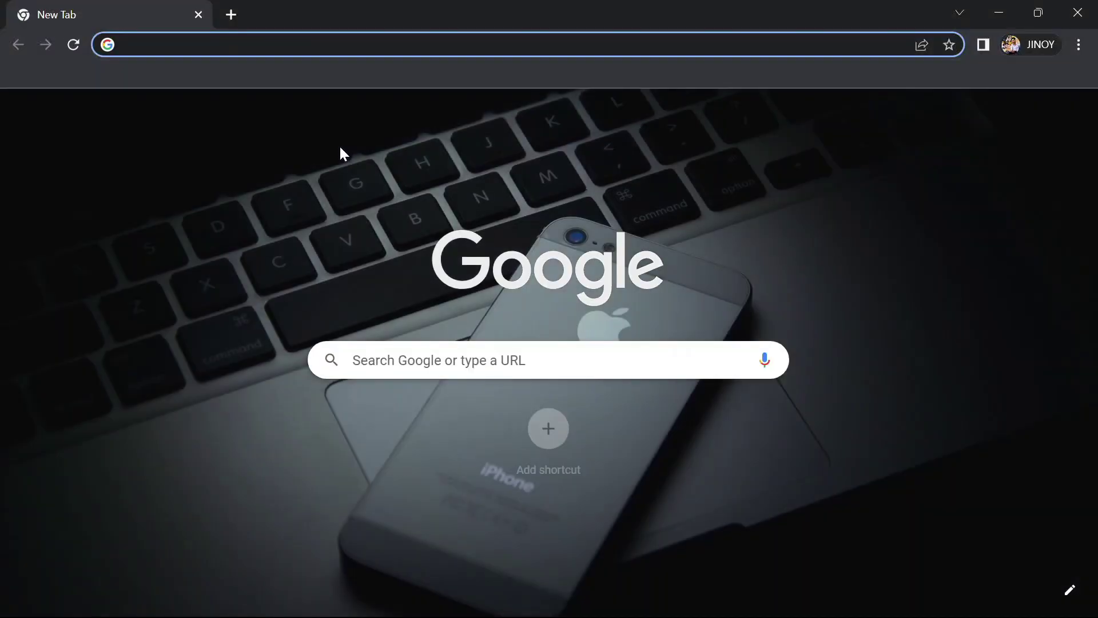
Search for cloudflare and log in to the Cloudflare dashboard from the official site.
{"action": "type", "text": "clou"}
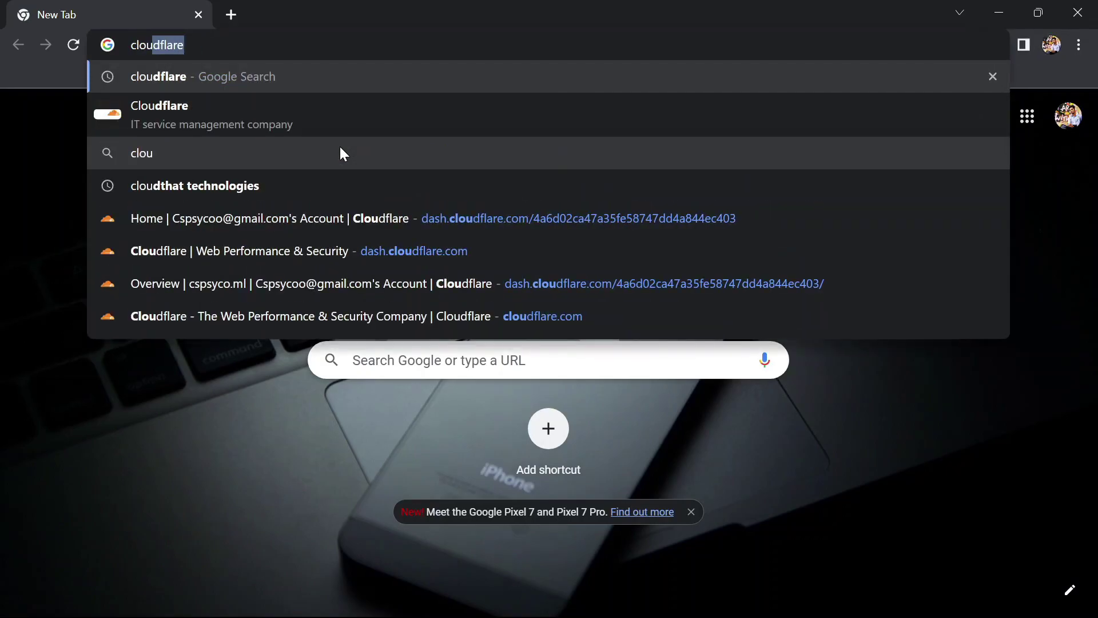
{"action": "type", "text": "dflare"}
{"action": "key", "text": "Return"}
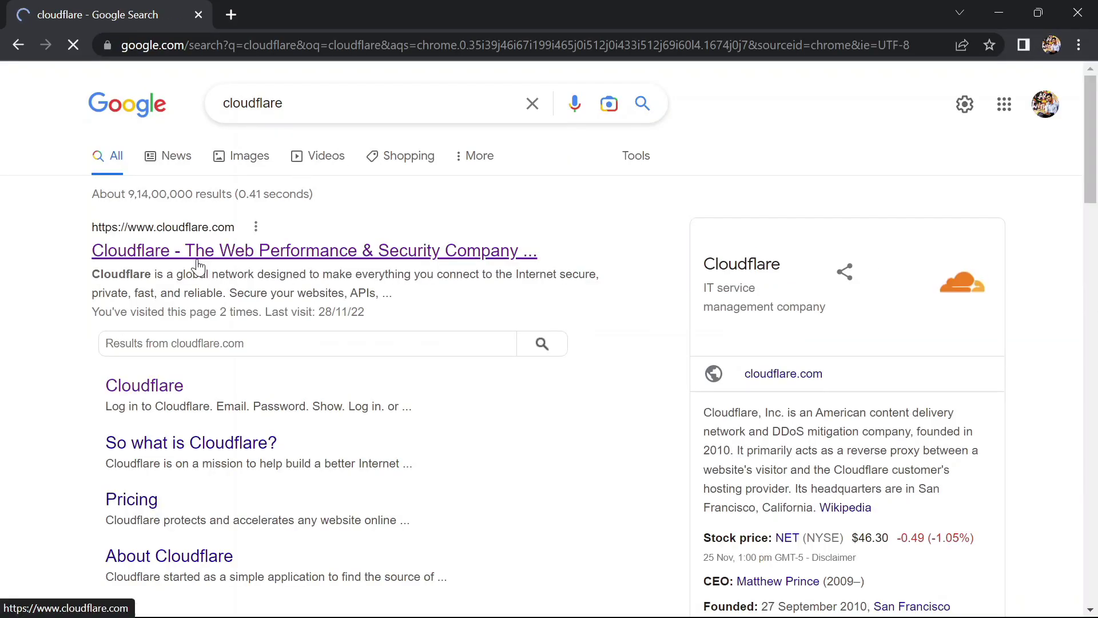
{"action": "left_click", "coordinate": [198, 261]}
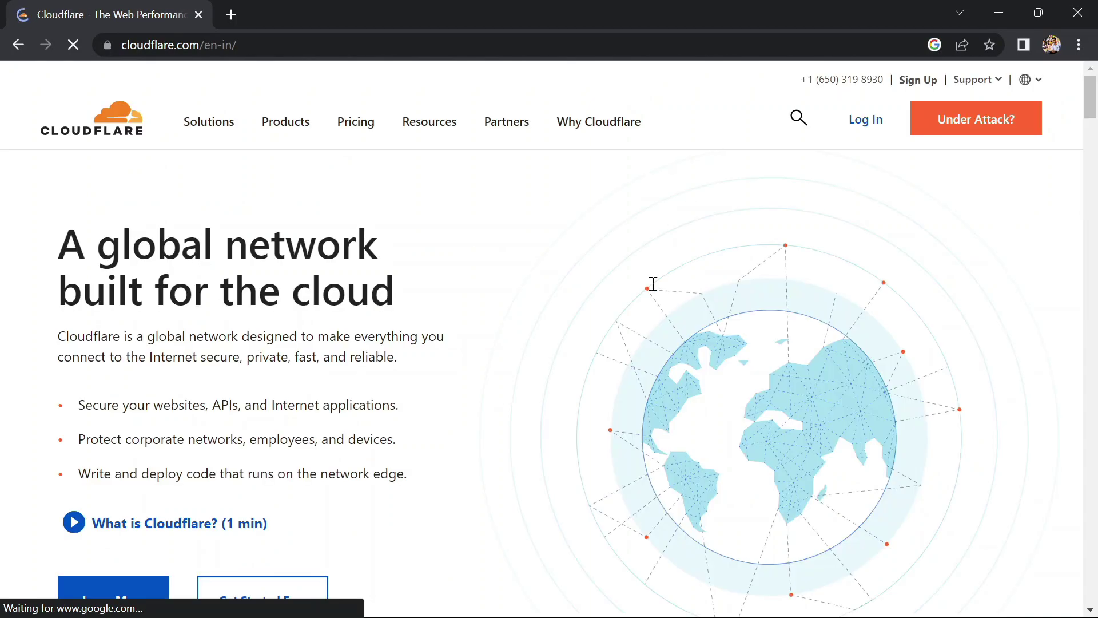
{"action": "left_click", "coordinate": [866, 121]}
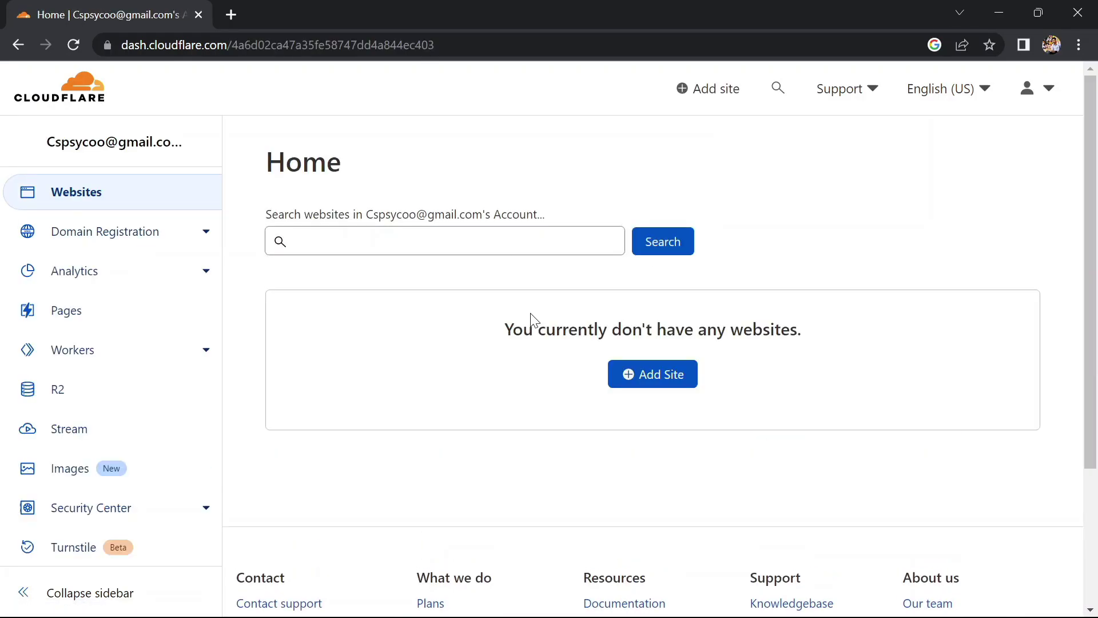
Add cspsyco.ml as a new website in Cloudflare.
{"action": "left_click", "coordinate": [649, 385]}
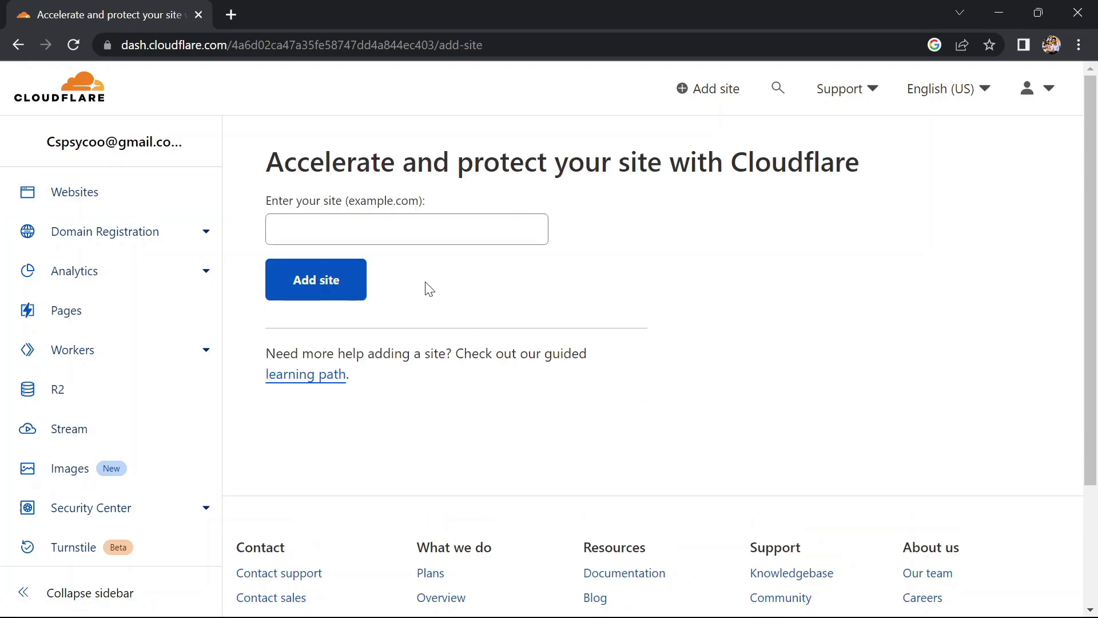
{"action": "left_click", "coordinate": [402, 229]}
{"action": "type", "text": "csps"}
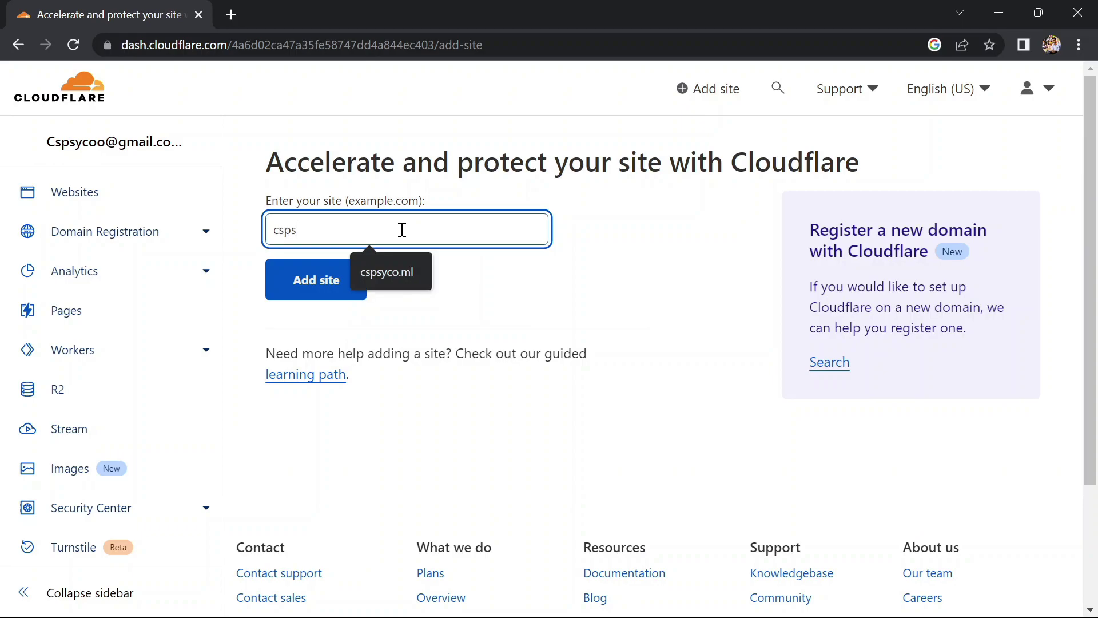
{"action": "type", "text": "yco.ml"}
{"action": "left_click", "coordinate": [327, 285]}
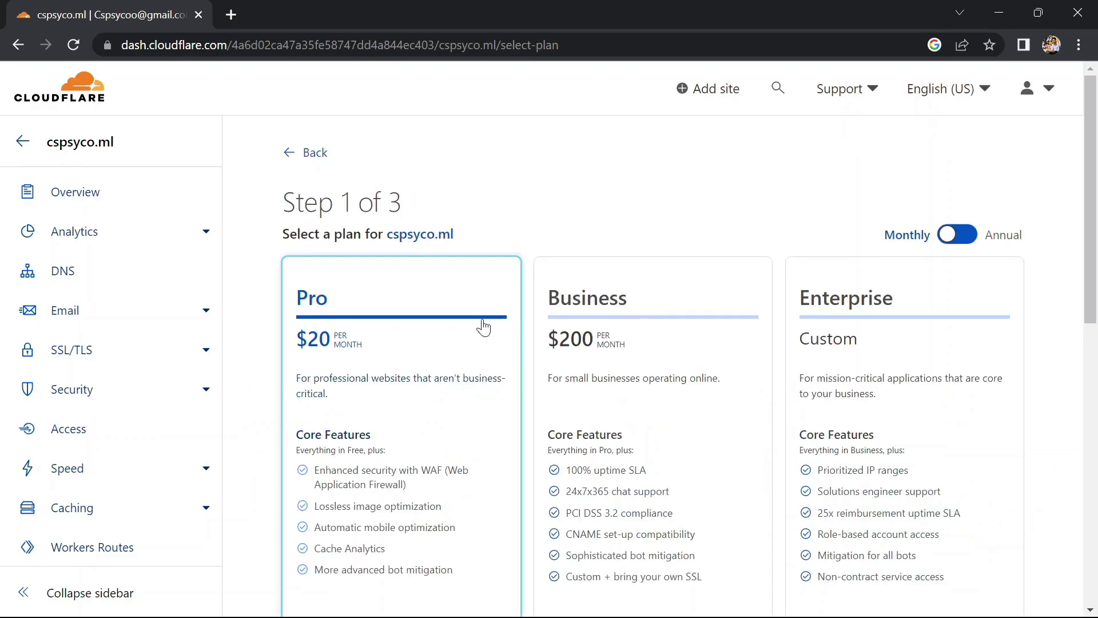
Choose the Free plan for cspsyco.ml and continue.
{"action": "scroll", "coordinate": [484, 327], "scroll_direction": "down", "scroll_amount": 6}
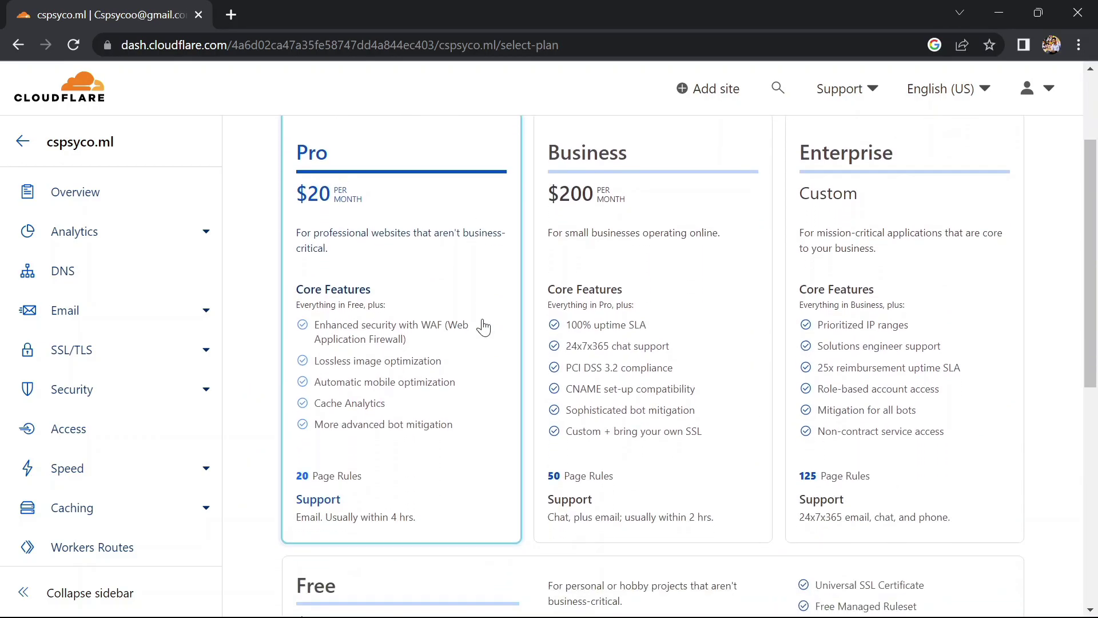
{"action": "left_click", "coordinate": [596, 380]}
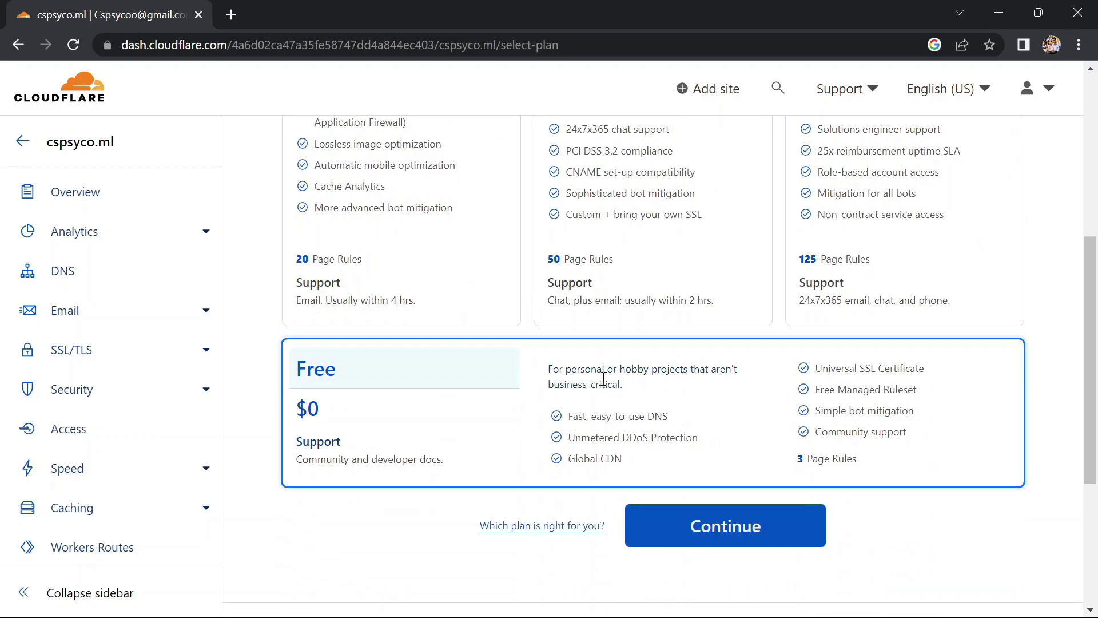
{"action": "left_click", "coordinate": [690, 520]}
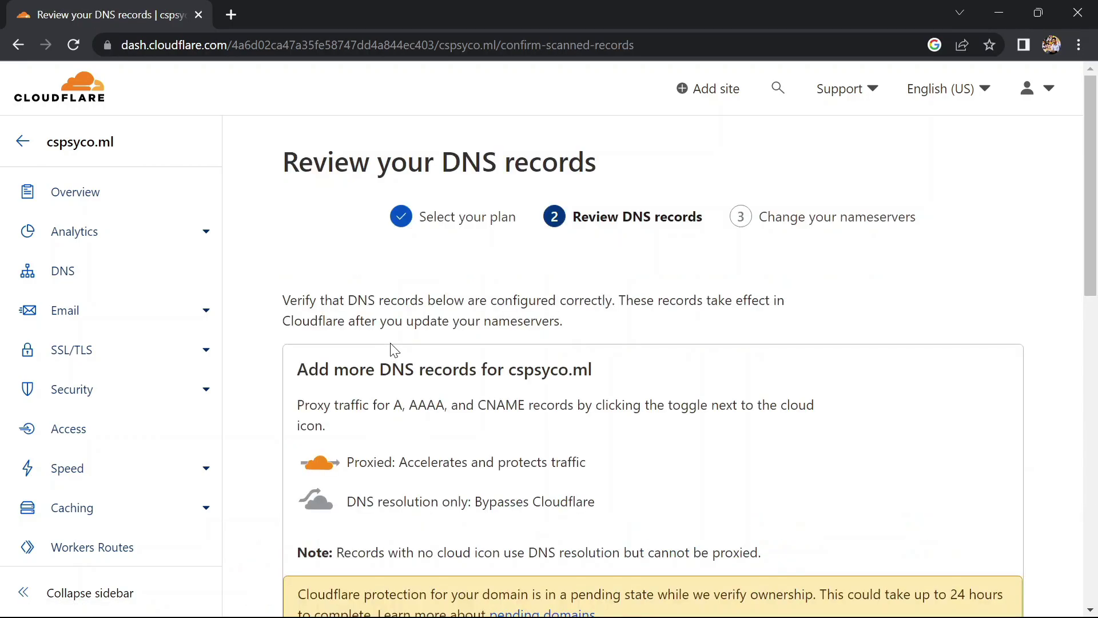
Review the scanned DNS records for cspsyco.ml and accept them.
{"action": "scroll", "coordinate": [394, 350], "scroll_direction": "down", "scroll_amount": 4}
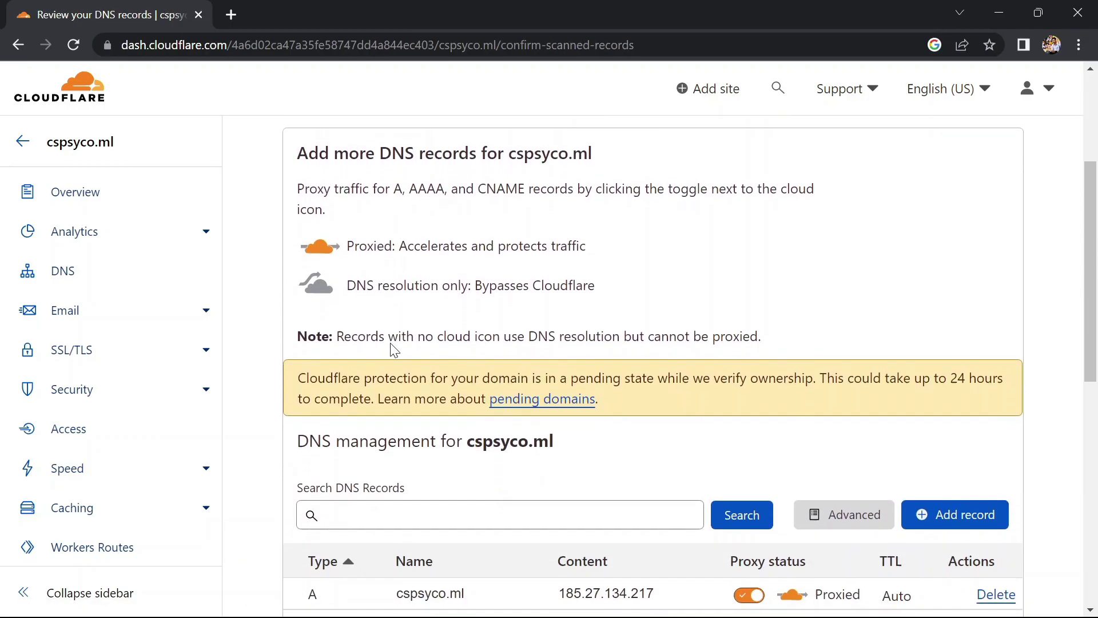
{"action": "scroll", "coordinate": [392, 343], "scroll_direction": "down", "scroll_amount": 4}
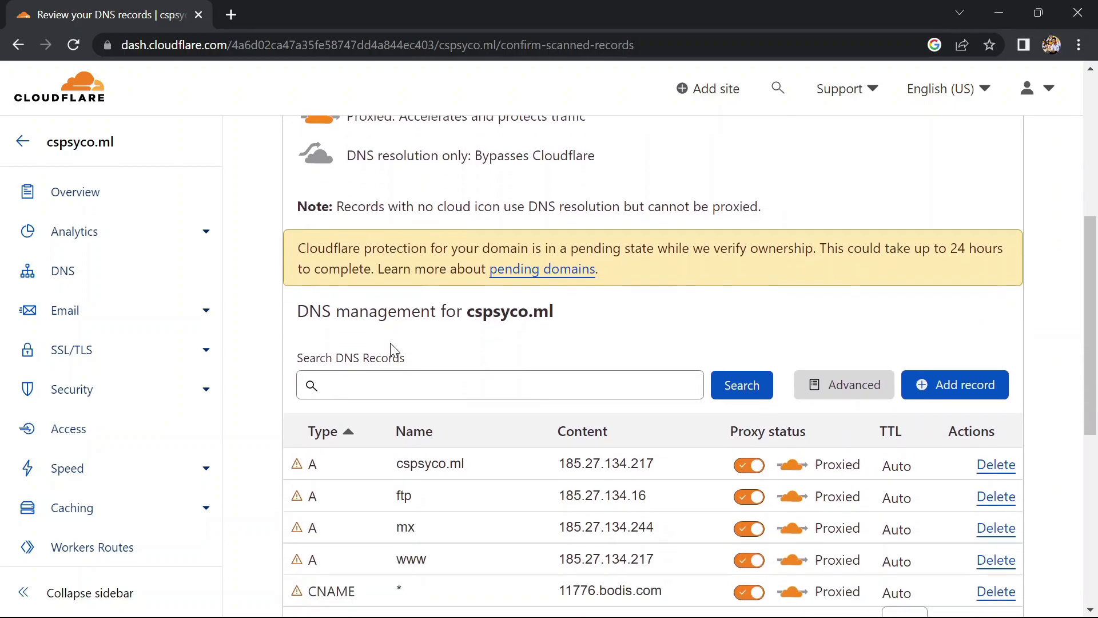
{"action": "scroll", "coordinate": [392, 343], "scroll_direction": "up", "scroll_amount": 3}
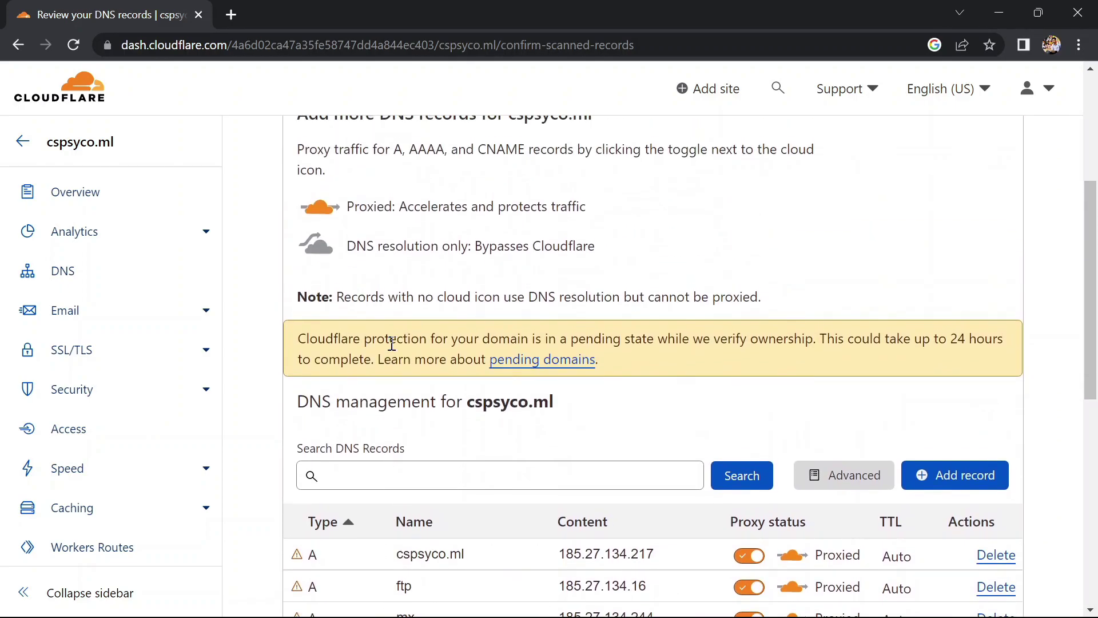
{"action": "scroll", "coordinate": [391, 343], "scroll_direction": "down", "scroll_amount": 5}
{"action": "scroll", "coordinate": [392, 343], "scroll_direction": "up", "scroll_amount": 5}
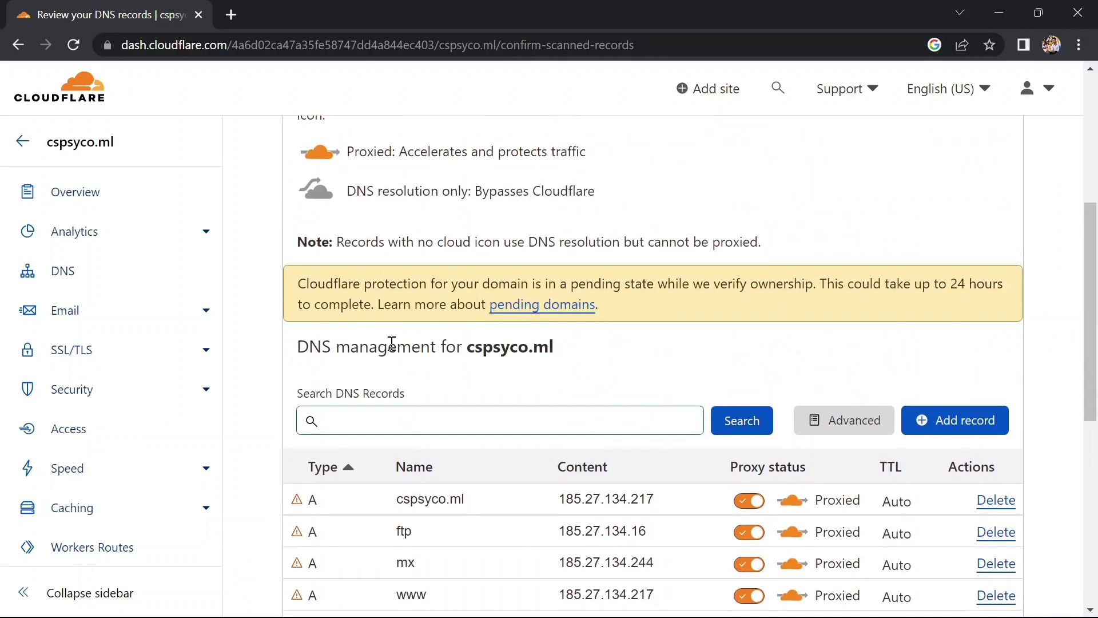
{"action": "scroll", "coordinate": [392, 343], "scroll_direction": "down", "scroll_amount": 4}
{"action": "left_click", "coordinate": [342, 532]}
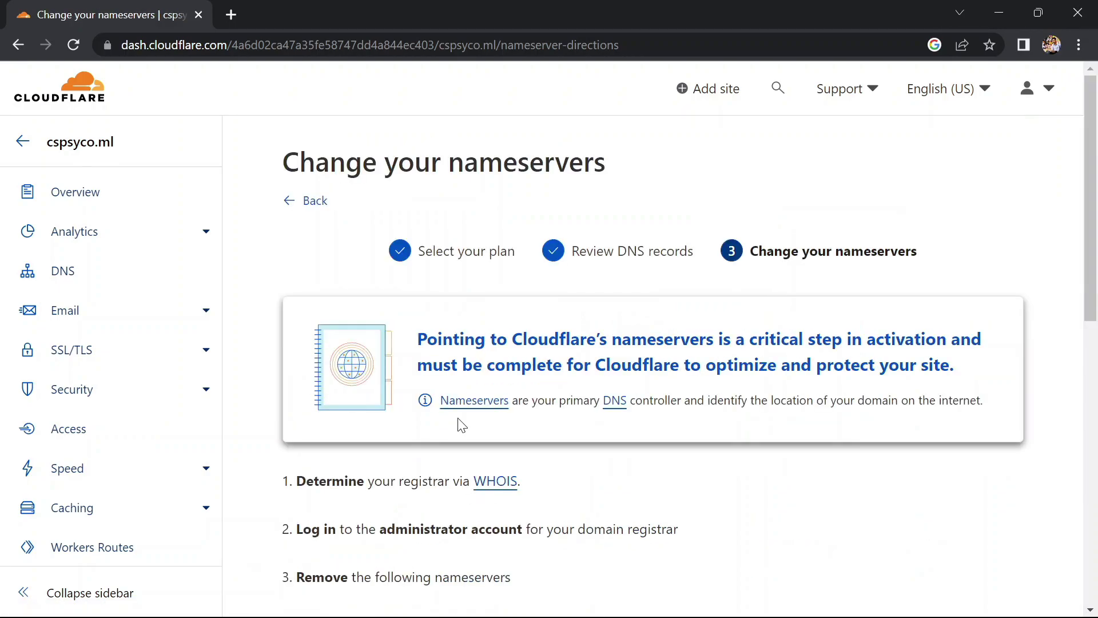
Read the nameserver instructions listing elliot.ns.cloudflare.com and karsyn.ns.cloudflare.com.
{"action": "scroll", "coordinate": [461, 423], "scroll_direction": "down", "scroll_amount": 4}
{"action": "scroll", "coordinate": [396, 340], "scroll_direction": "down", "scroll_amount": 1}
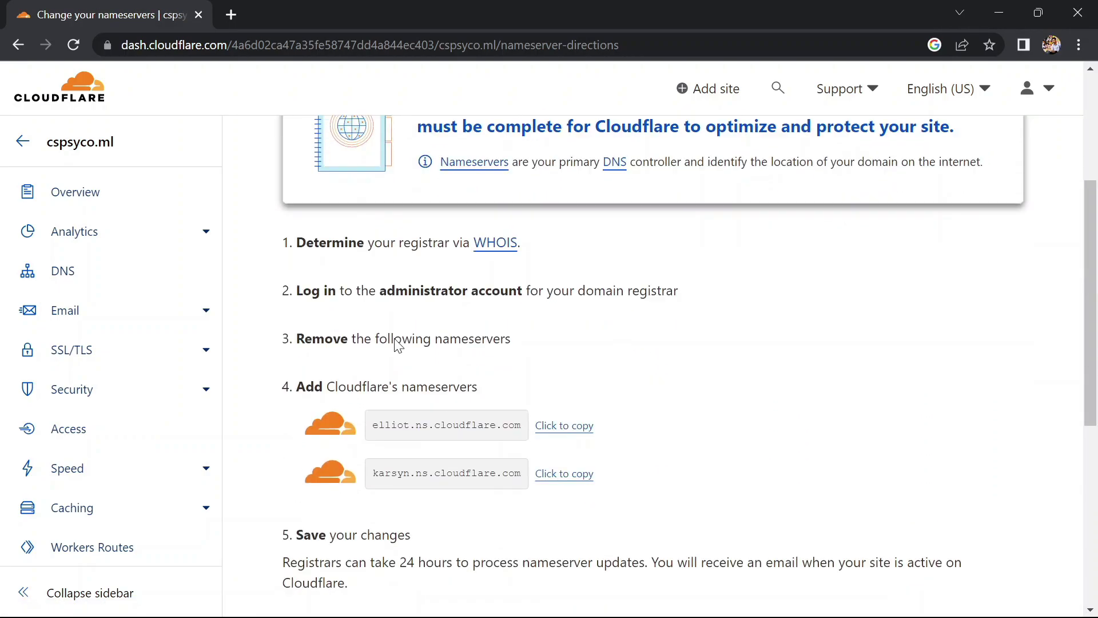
{"action": "scroll", "coordinate": [367, 400], "scroll_direction": "down", "scroll_amount": 2}
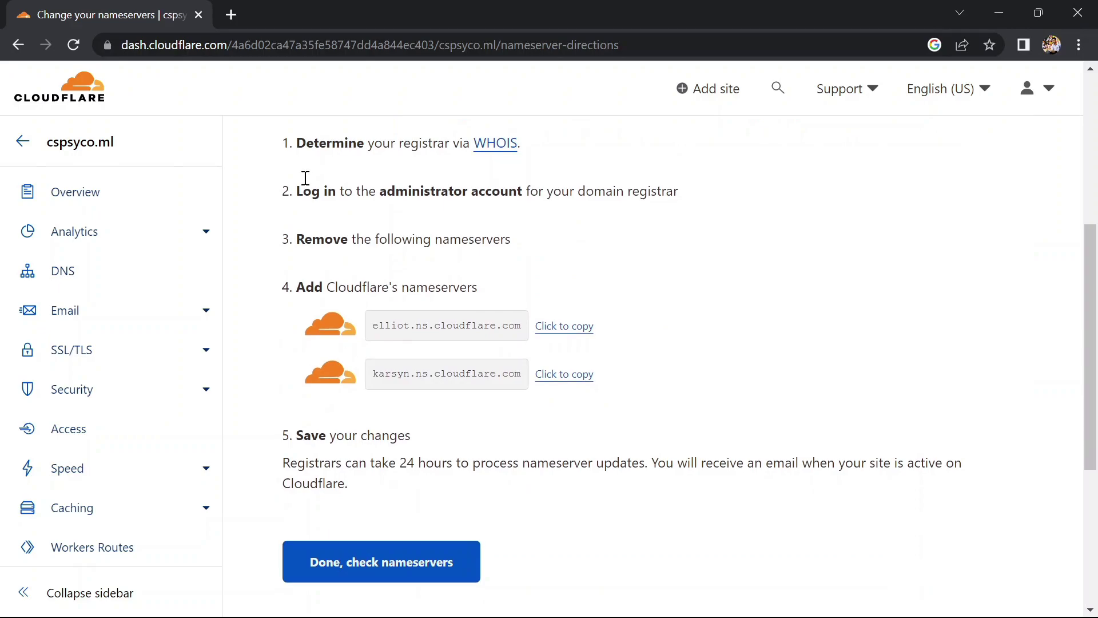
Load freenom.com in a new browser tab.
{"action": "left_click", "coordinate": [231, 14]}
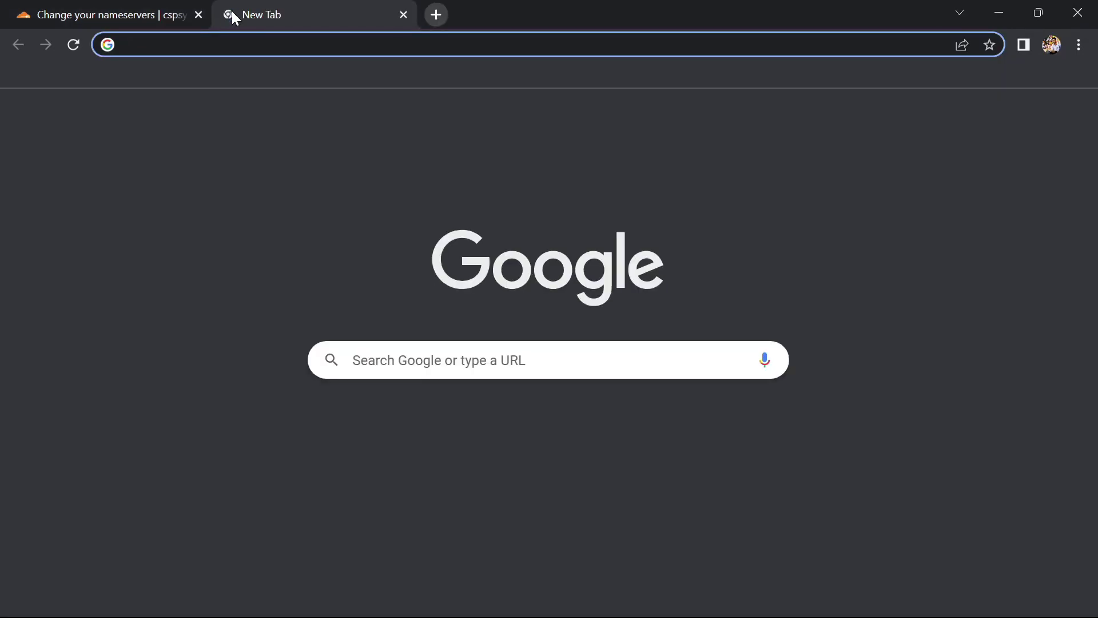
{"action": "type", "text": "fr"}
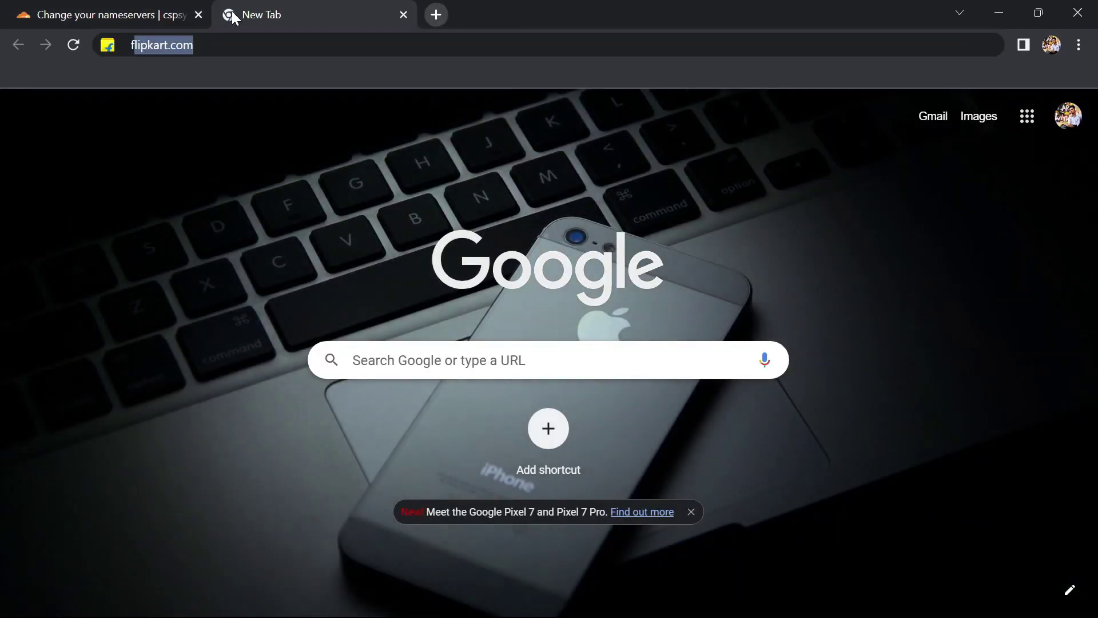
{"action": "type", "text": "eenom.com"}
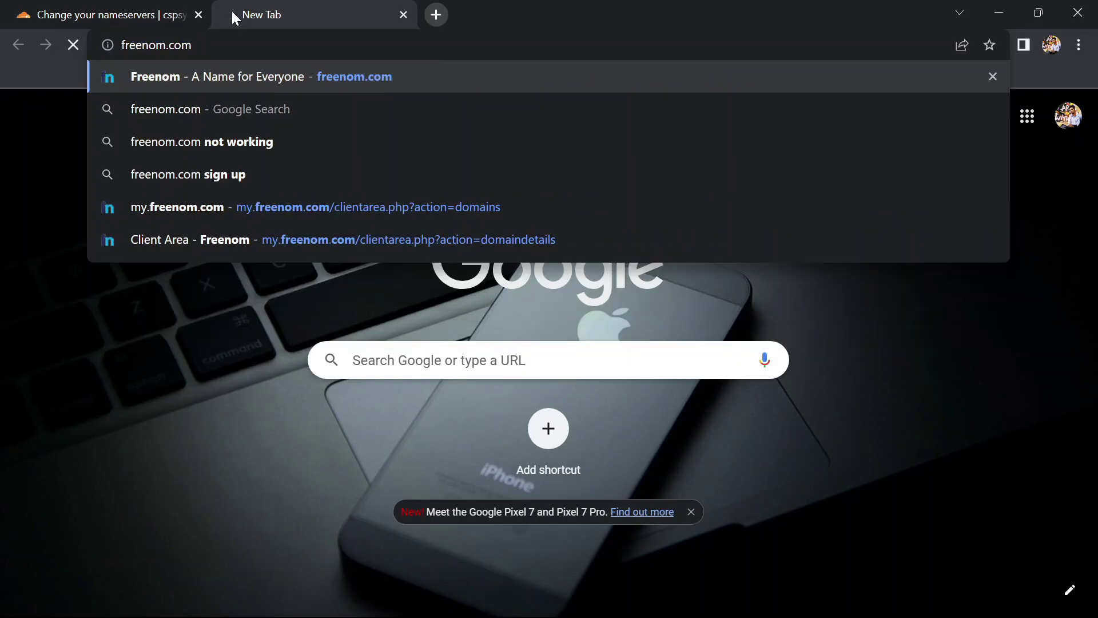
{"action": "key", "text": "Return"}
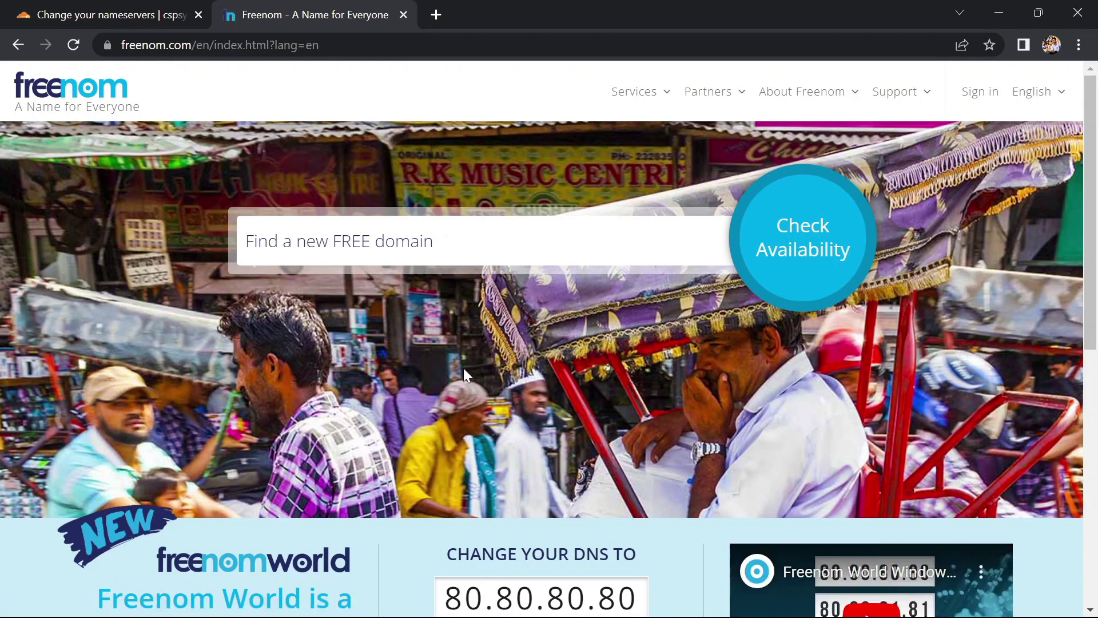
Go to My Domains and sign in to Freenom with Remember Me ticked.
{"action": "scroll", "coordinate": [463, 369], "scroll_direction": "down", "scroll_amount": 7}
{"action": "scroll", "coordinate": [172, 416], "scroll_direction": "down", "scroll_amount": 2}
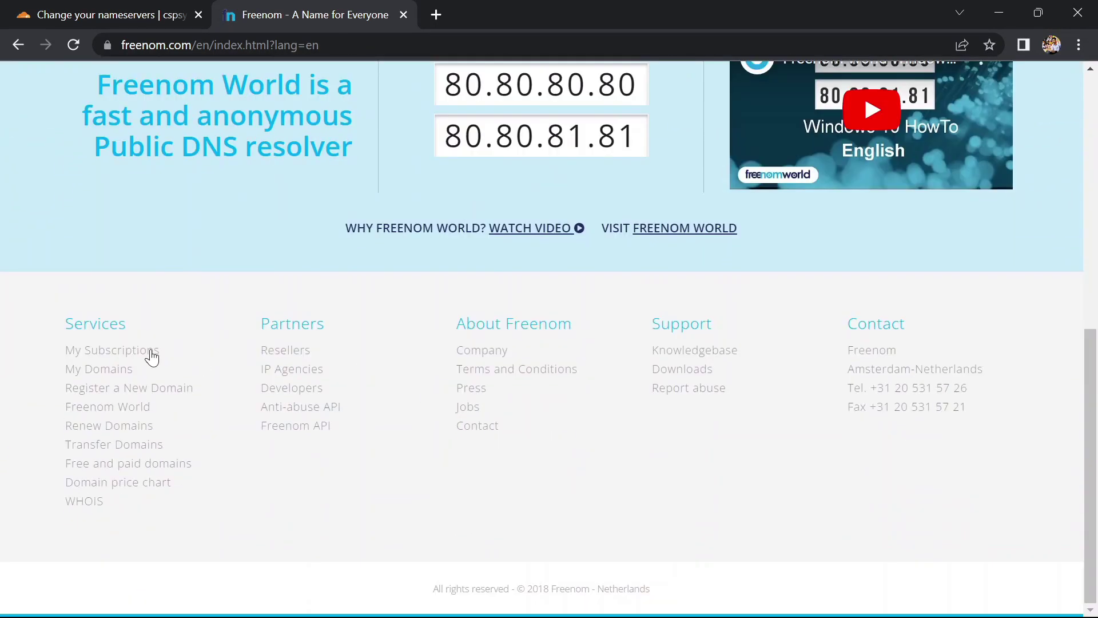
{"action": "left_click", "coordinate": [117, 369]}
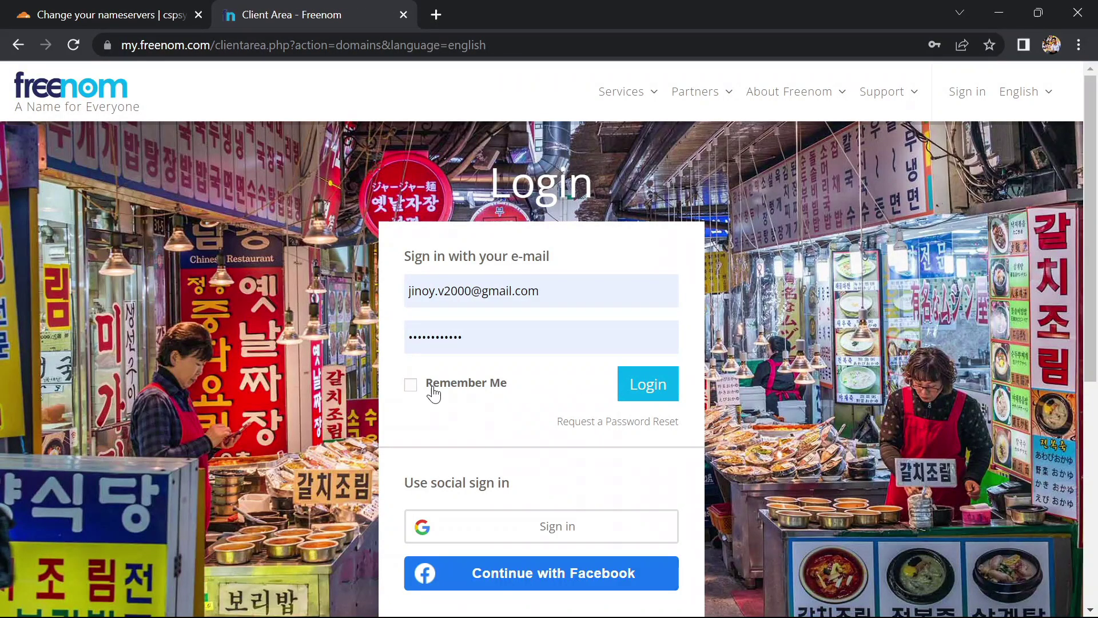
{"action": "left_click", "coordinate": [432, 389]}
{"action": "left_click", "coordinate": [643, 394]}
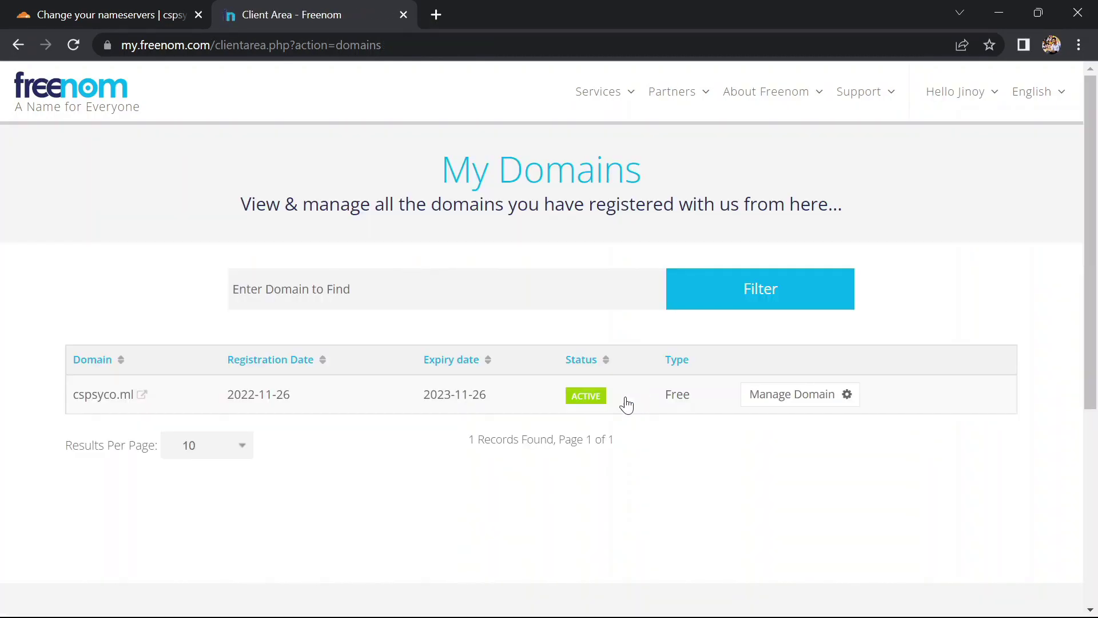
Open the nameserver settings for cspsyco.ml in Freenom.
{"action": "left_click", "coordinate": [767, 402]}
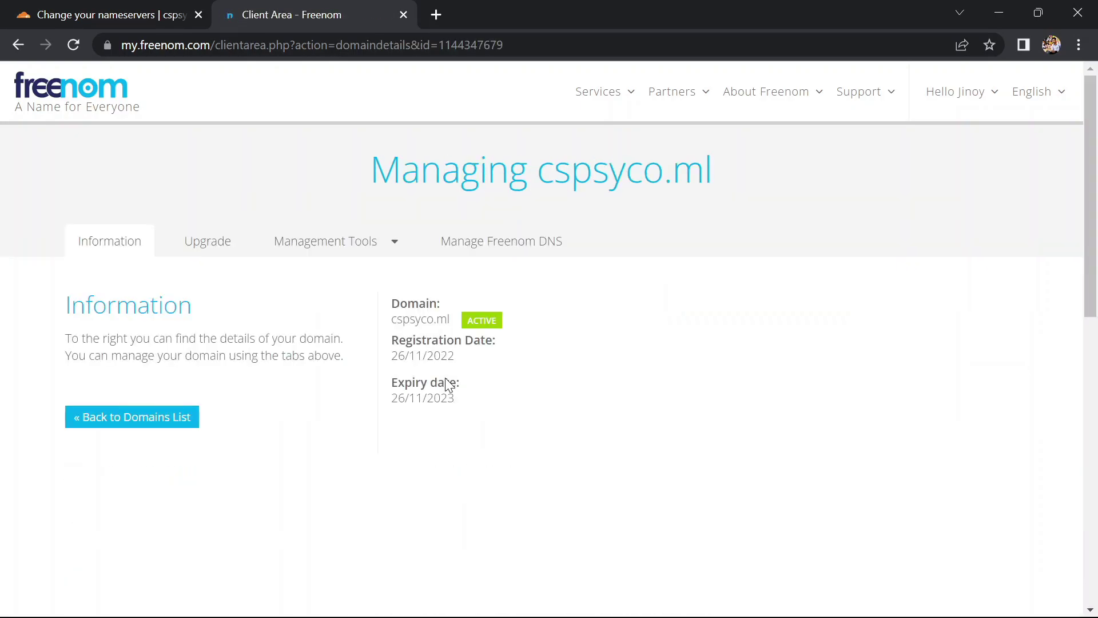
{"action": "scroll", "coordinate": [448, 385], "scroll_direction": "down", "scroll_amount": 1}
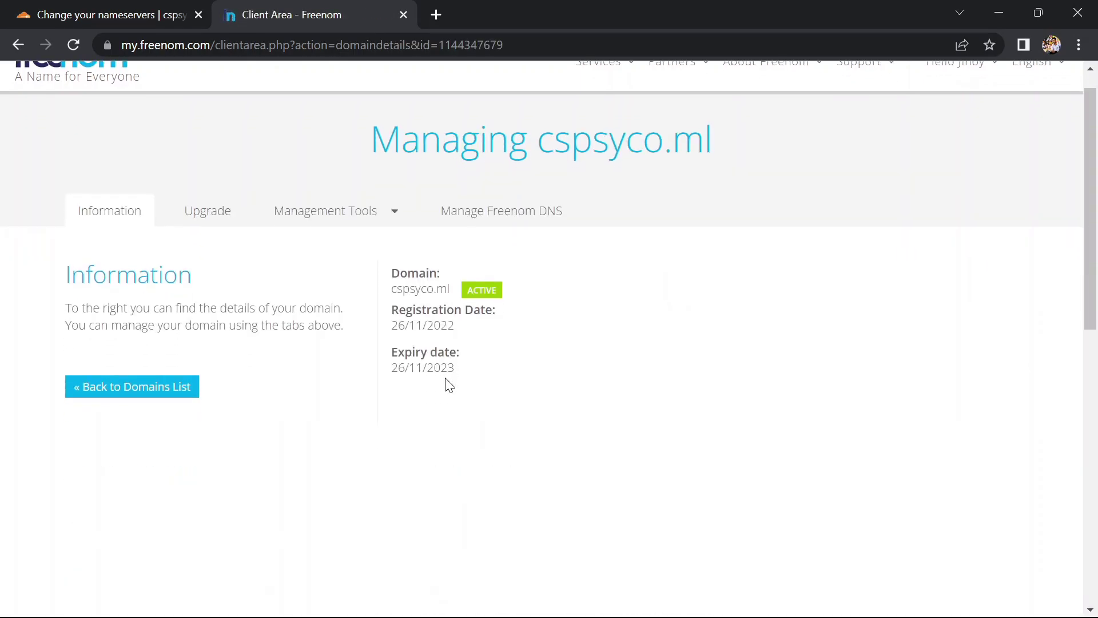
{"action": "left_click", "coordinate": [356, 220]}
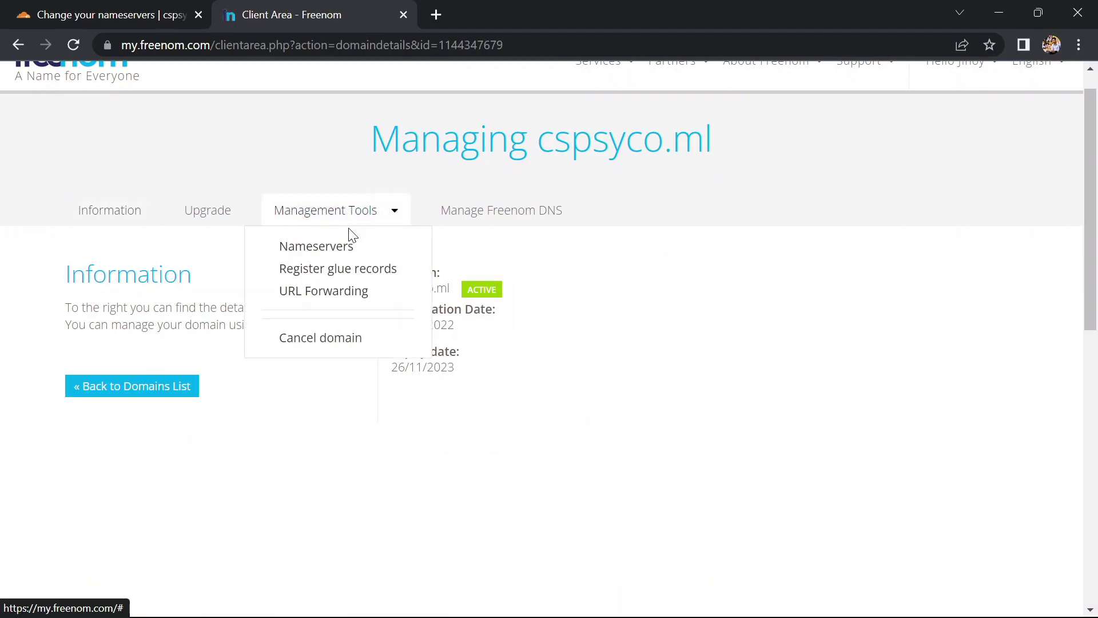
{"action": "left_click", "coordinate": [346, 246]}
{"action": "scroll", "coordinate": [343, 245], "scroll_direction": "down", "scroll_amount": 2}
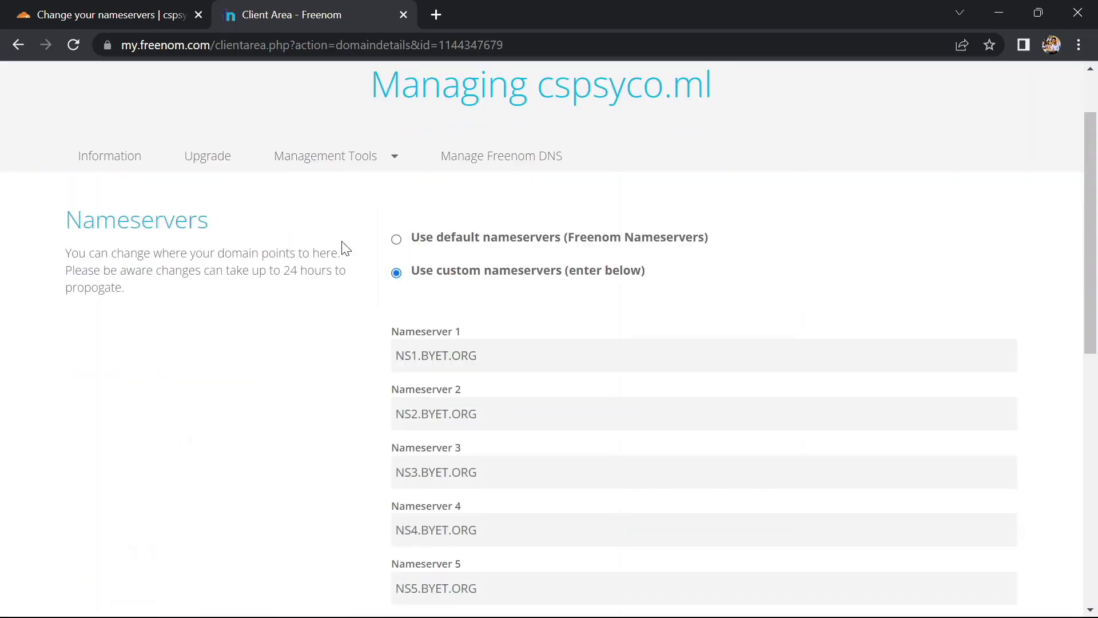
Copy elliot.ns.cloudflare.com and karsyn.ns.cloudflare.com from Cloudflare into Nameserver 1 and 2.
{"action": "left_click", "coordinate": [141, 5]}
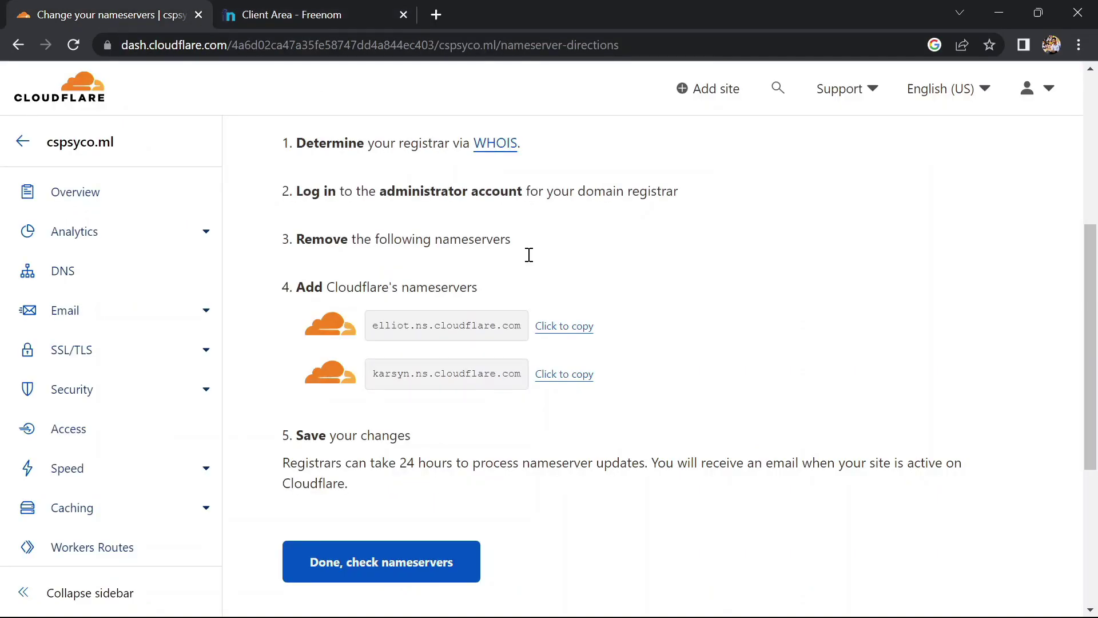
{"action": "left_click", "coordinate": [552, 331]}
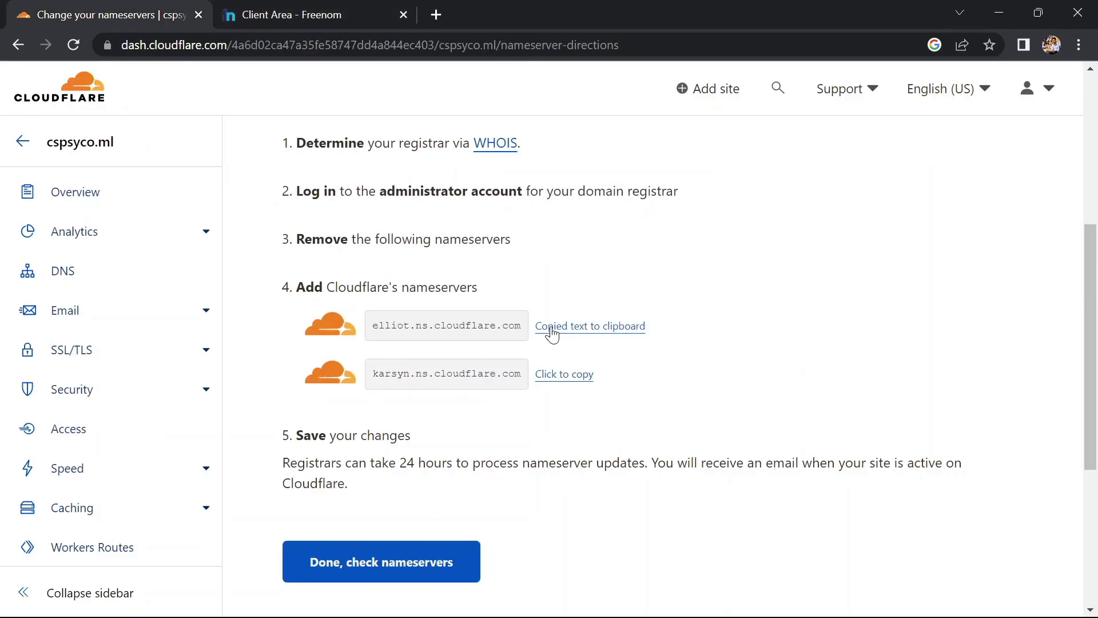
{"action": "left_click", "coordinate": [314, 8]}
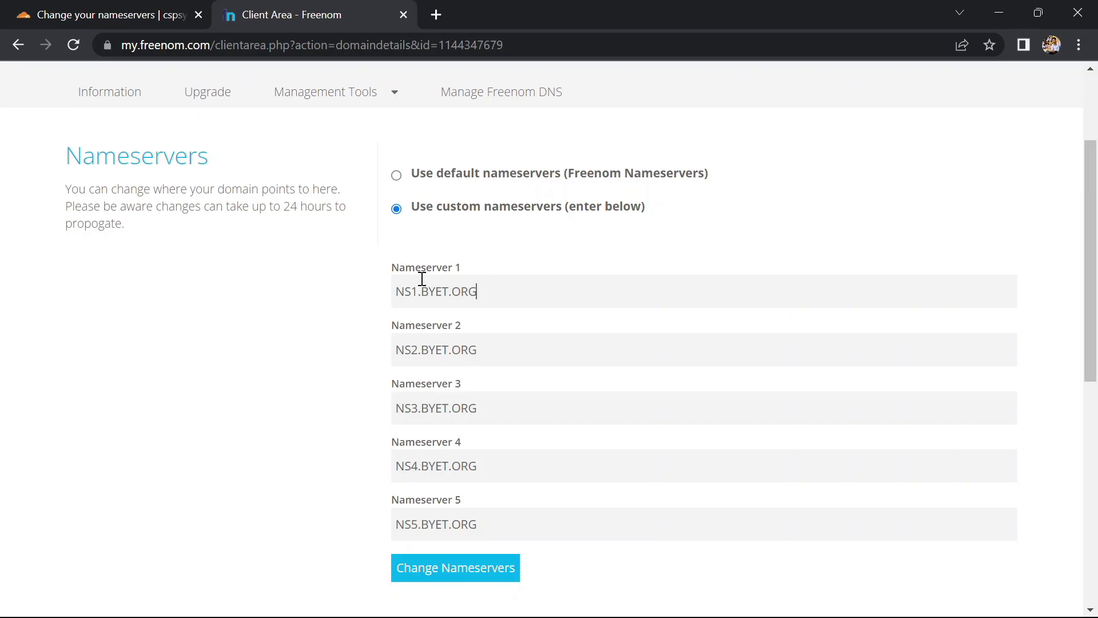
{"action": "triple_click", "coordinate": [400, 277]}
{"action": "key", "text": "ctrl+v"}
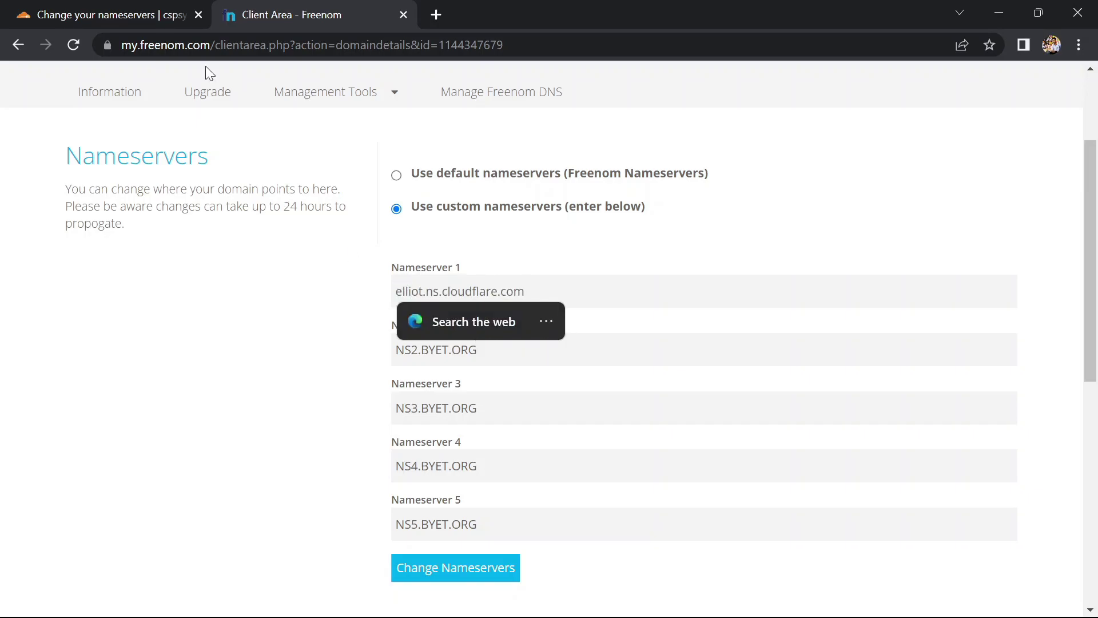
{"action": "left_click", "coordinate": [136, 10]}
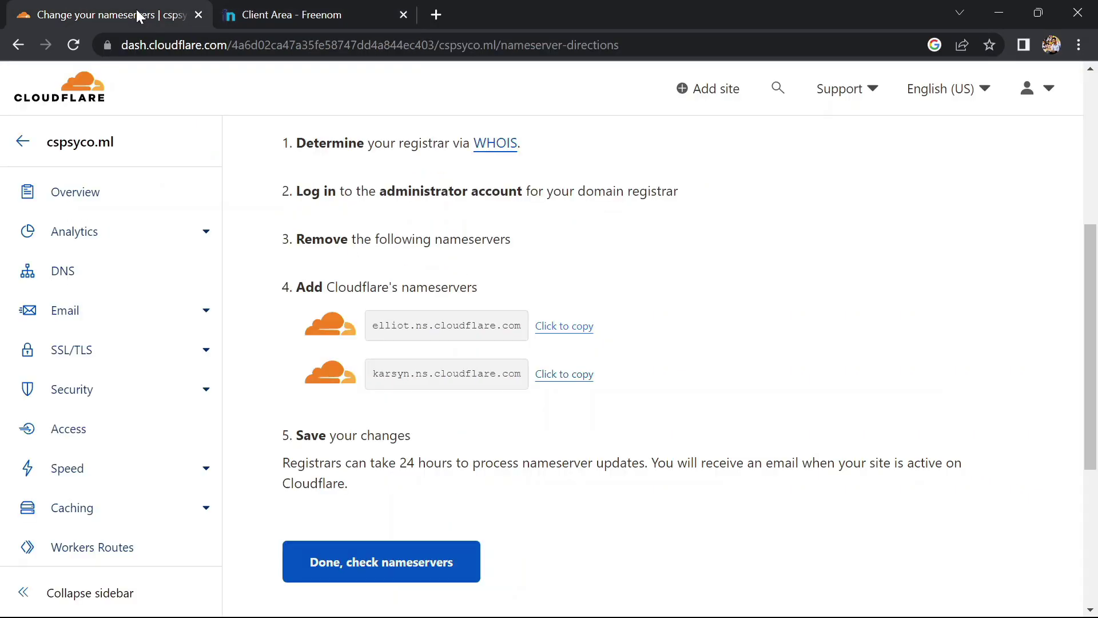
{"action": "left_click", "coordinate": [569, 380]}
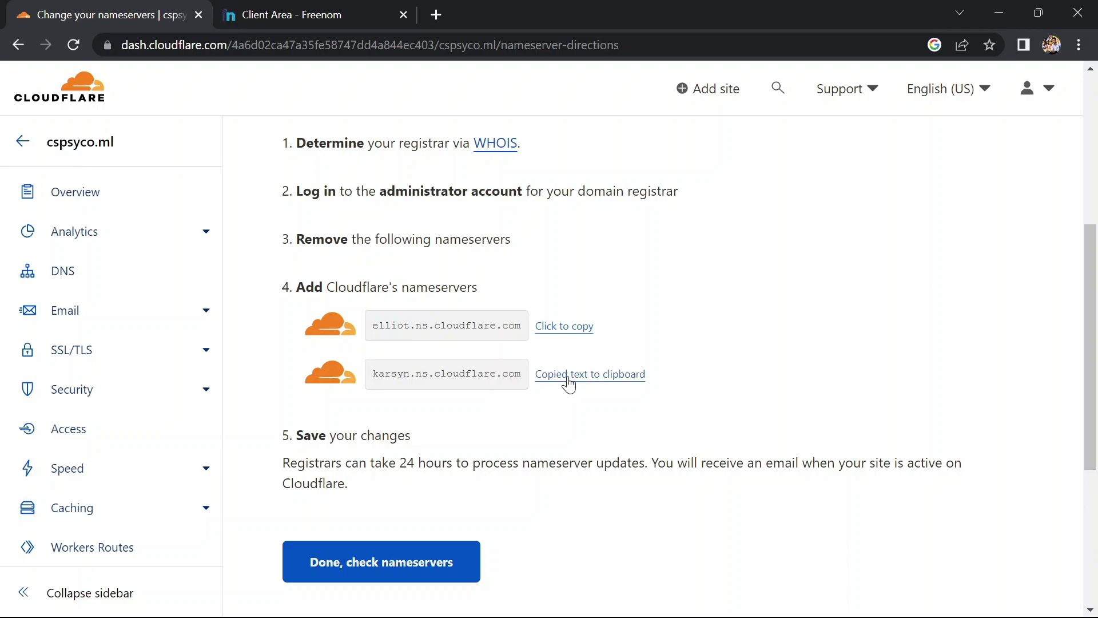
{"action": "left_click", "coordinate": [346, 8]}
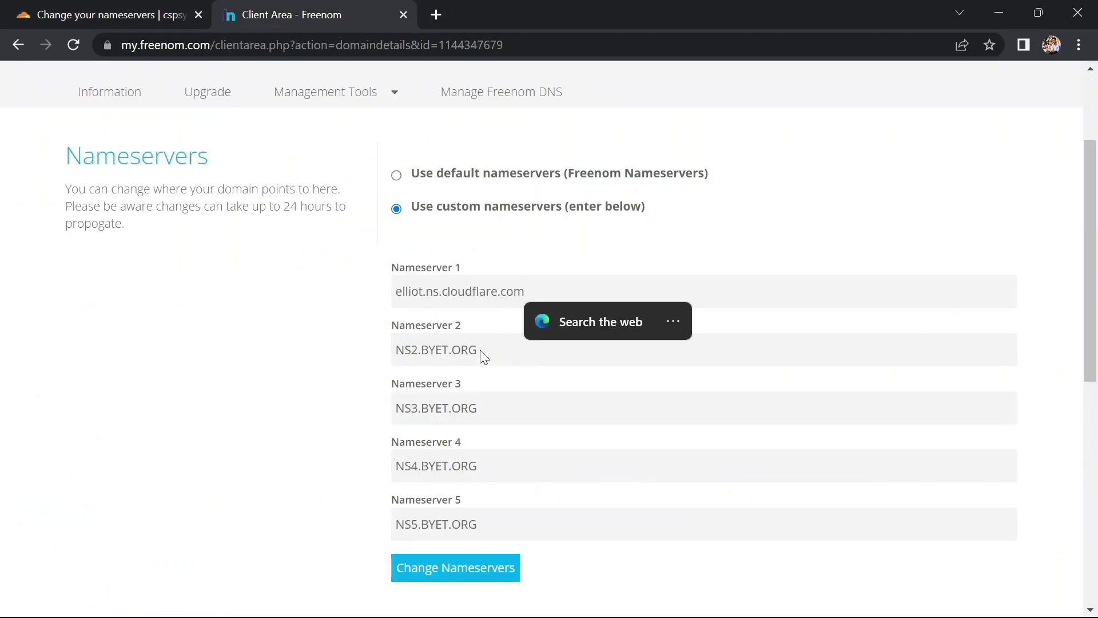
{"action": "left_click_drag", "start_coordinate": [477, 350], "coordinate": [399, 343]}
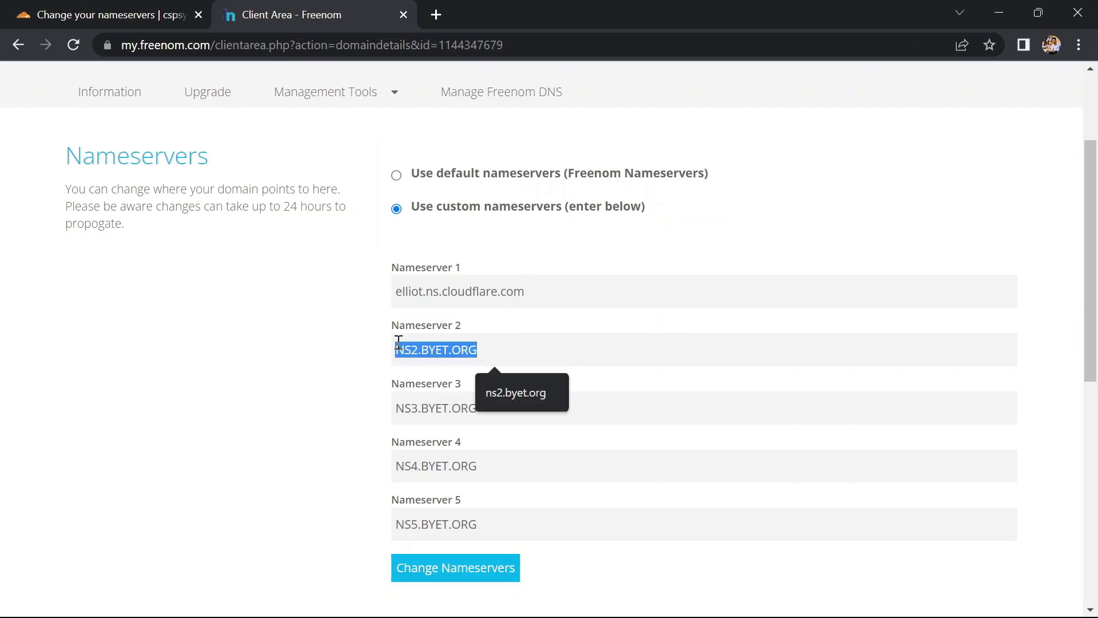
{"action": "key", "text": "ctrl+v"}
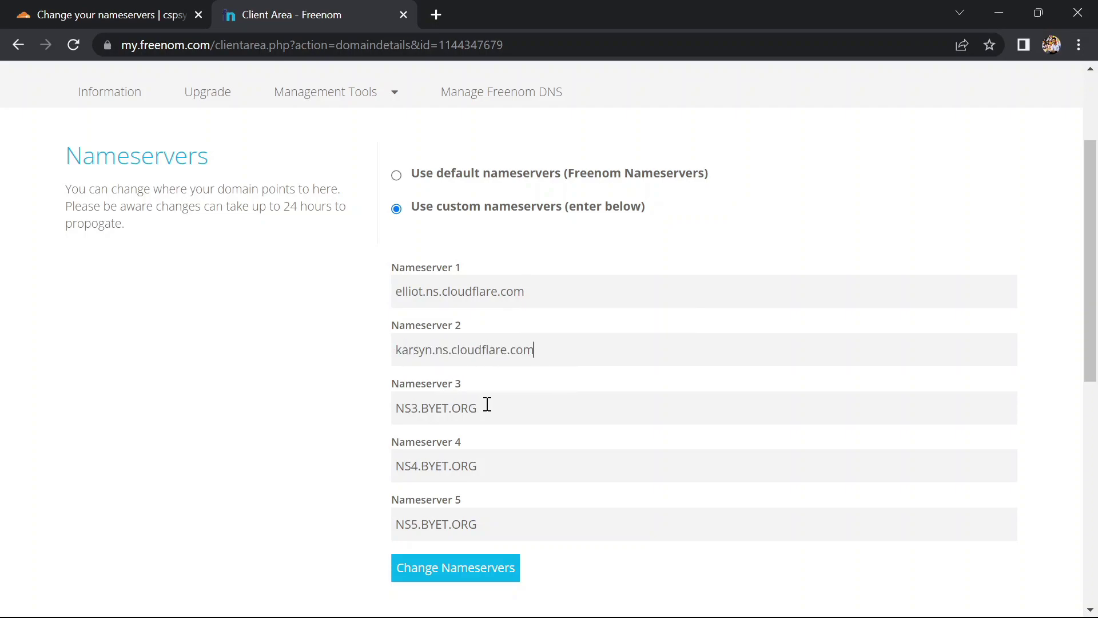
Clear Nameserver 3, 4 and 5 and save the new nameserver list.
{"action": "left_click", "coordinate": [487, 404]}
{"action": "key", "text": "ctrl+a"}
{"action": "key", "text": "BackSpace"}
{"action": "left_click", "coordinate": [442, 472]}
{"action": "key", "text": "ctrl+a"}
{"action": "key", "text": "BackSpace"}
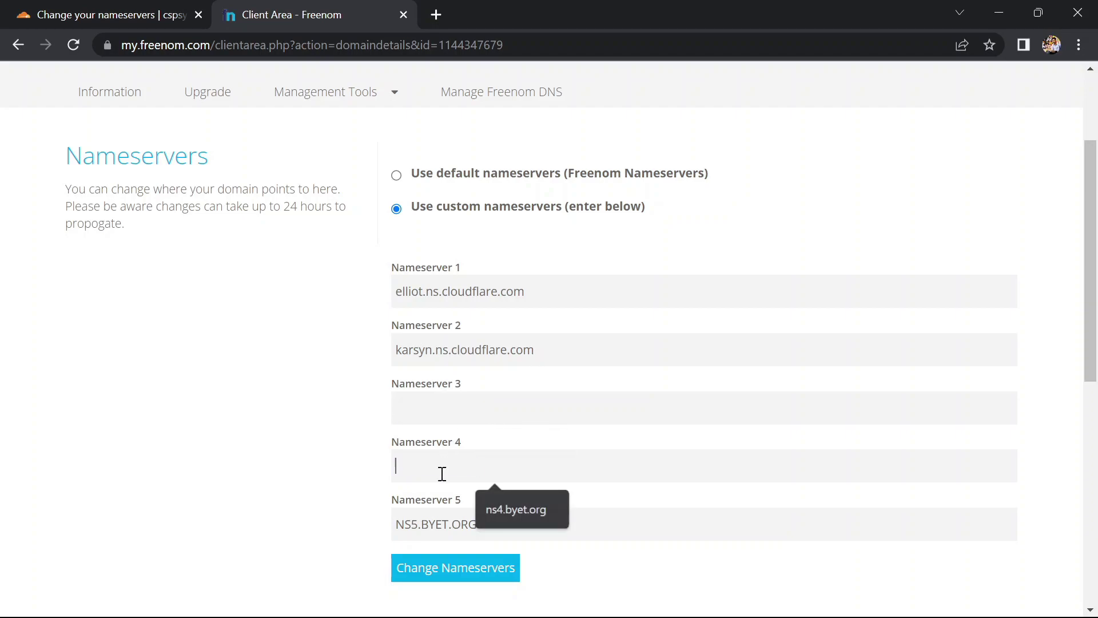
{"action": "left_click", "coordinate": [425, 524]}
{"action": "key", "text": "ctrl+a"}
{"action": "key", "text": "BackSpace"}
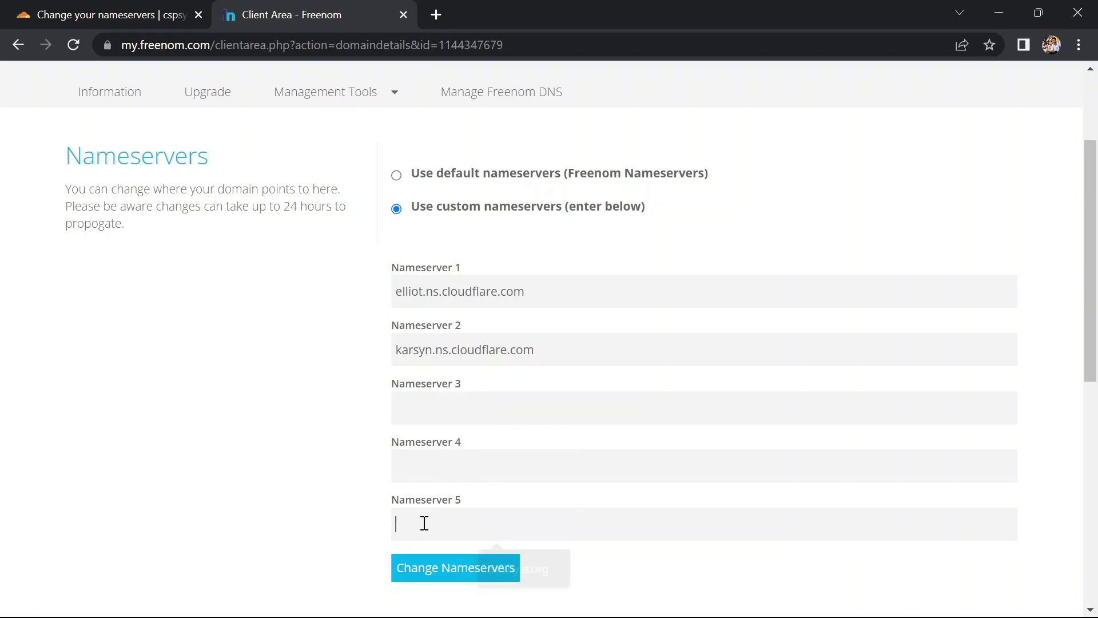
{"action": "left_click", "coordinate": [430, 566]}
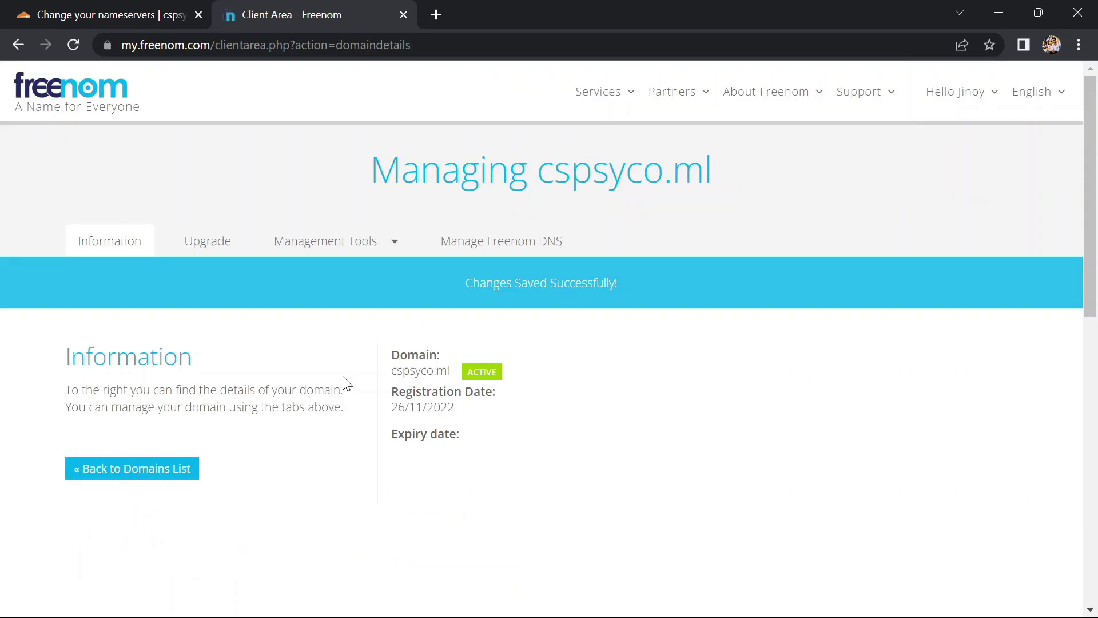
Confirm in Cloudflare that the nameservers have been updated.
{"action": "left_click", "coordinate": [118, 12]}
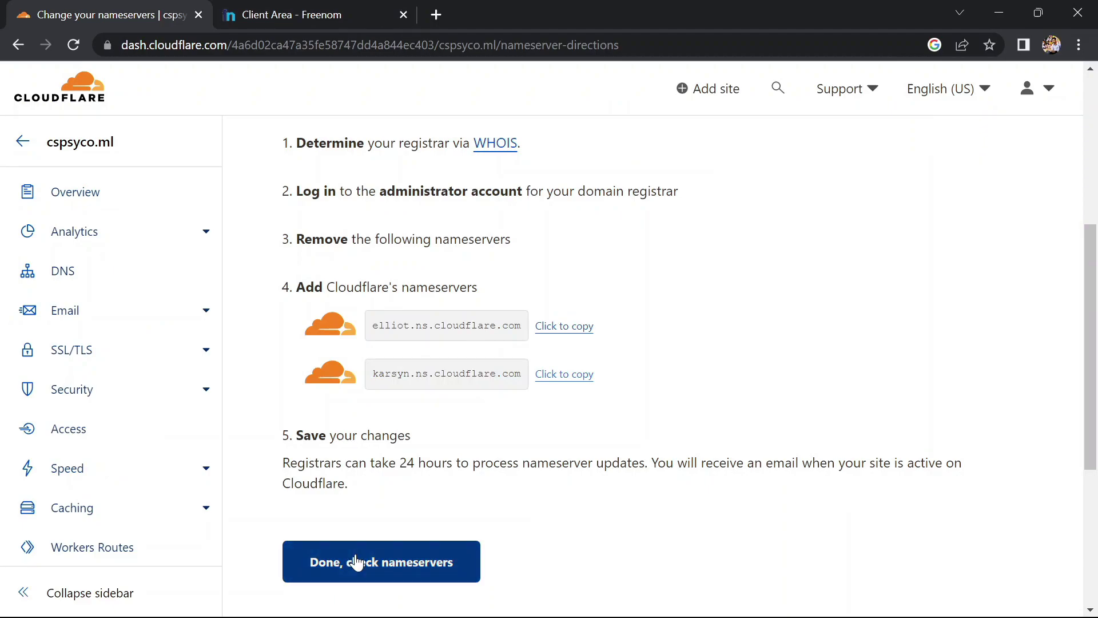
{"action": "left_click_drag", "start_coordinate": [283, 463], "coordinate": [435, 508]}
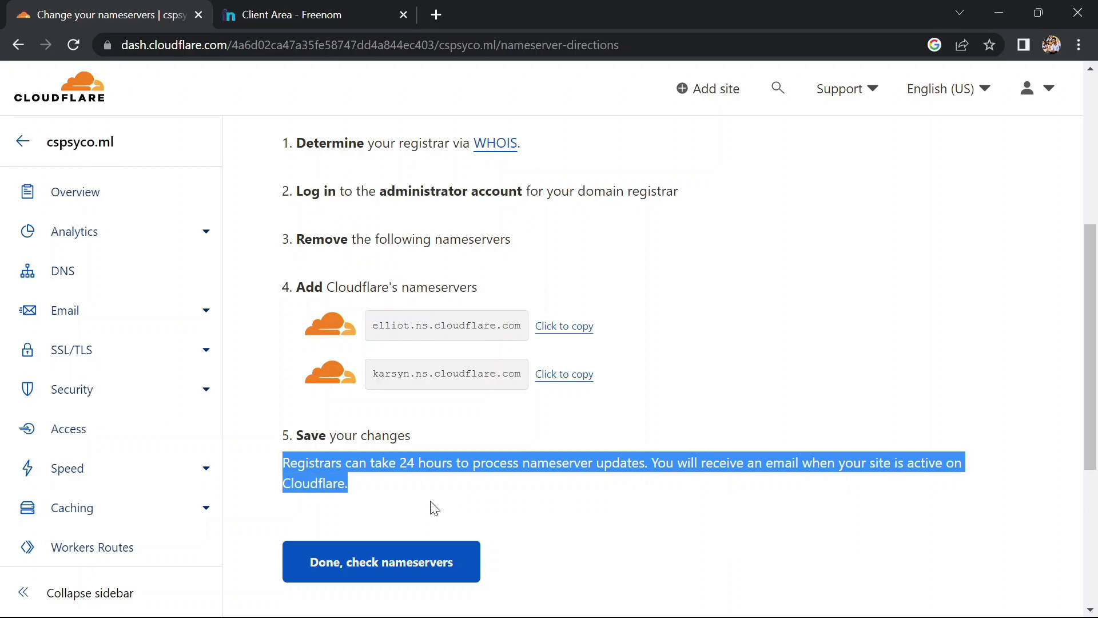
{"action": "left_click", "coordinate": [389, 568]}
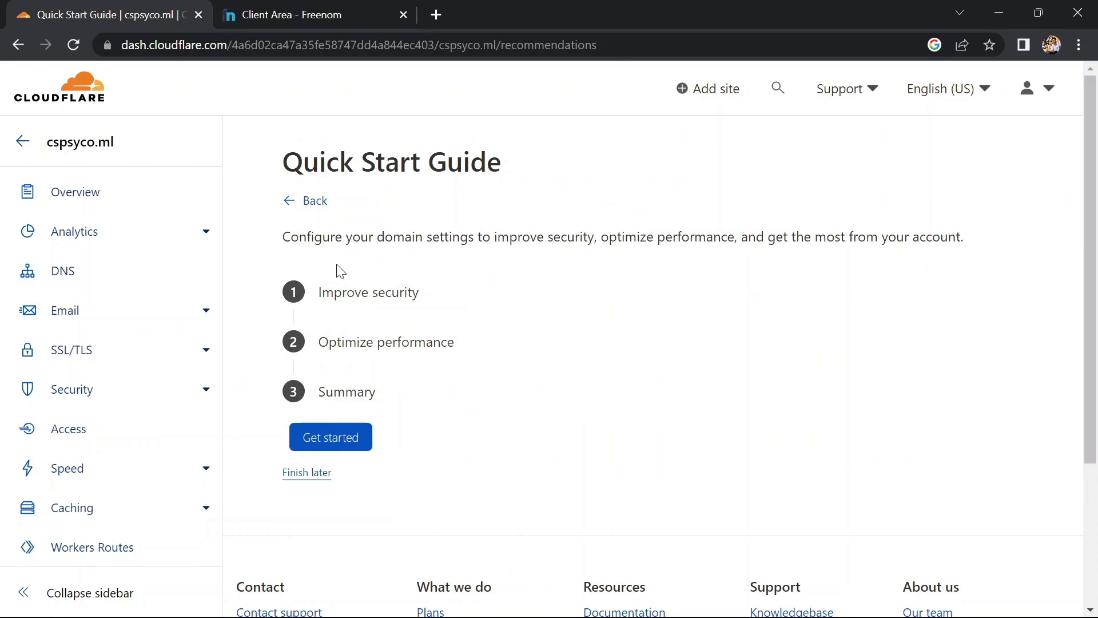
Save Automatic HTTPS Rewrites and turn on Always Use HTTPS in the Quick Start Guide.
{"action": "left_click", "coordinate": [326, 438]}
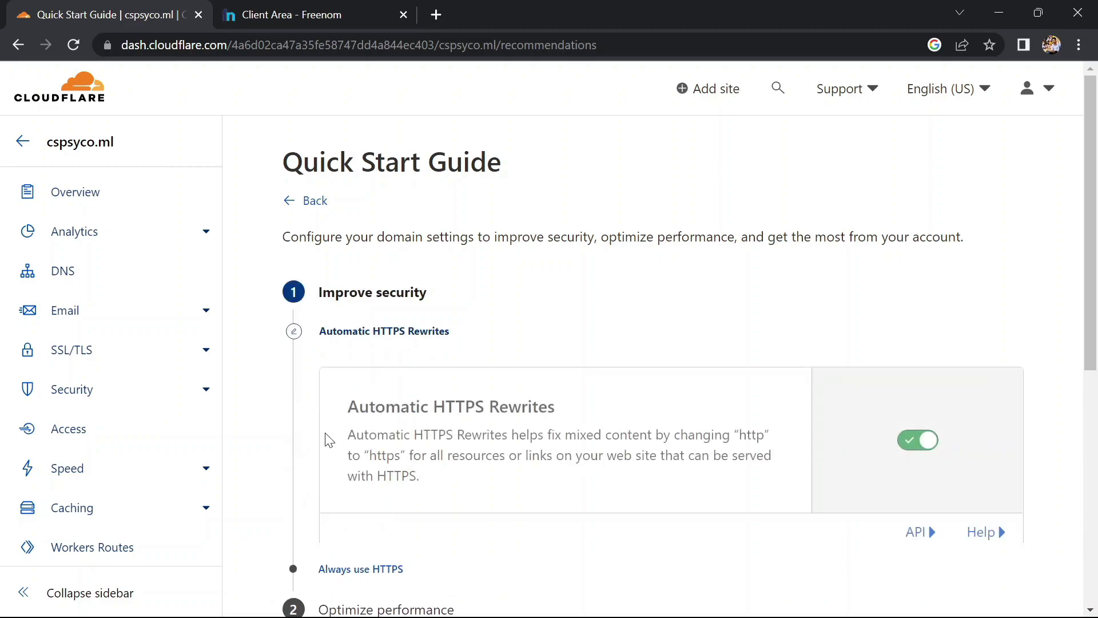
{"action": "scroll", "coordinate": [329, 439], "scroll_direction": "down", "scroll_amount": 2}
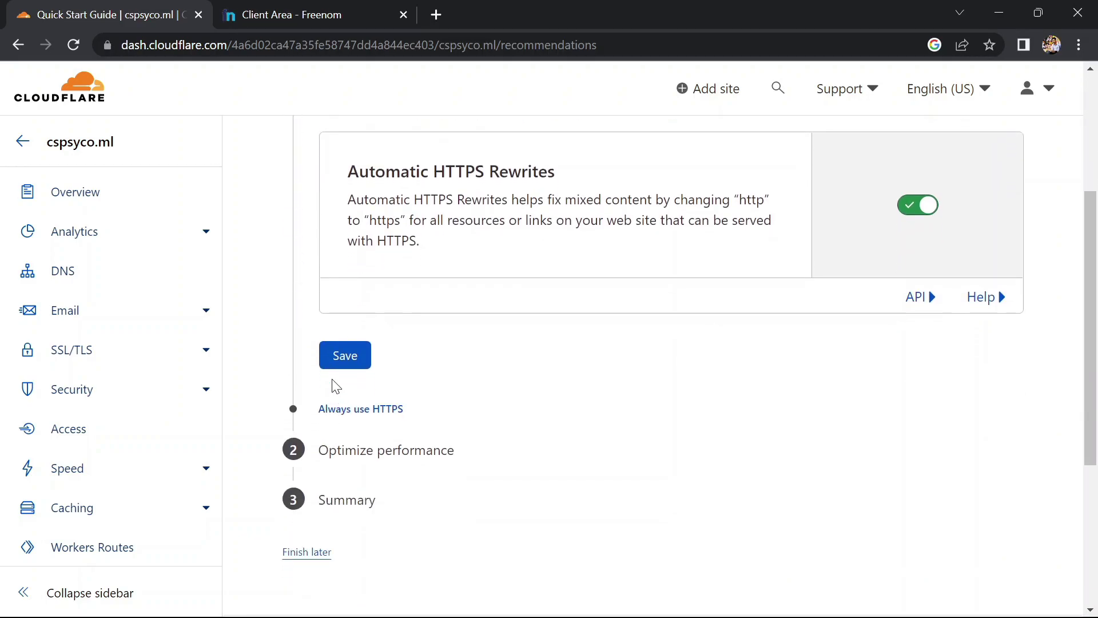
{"action": "left_click", "coordinate": [339, 365]}
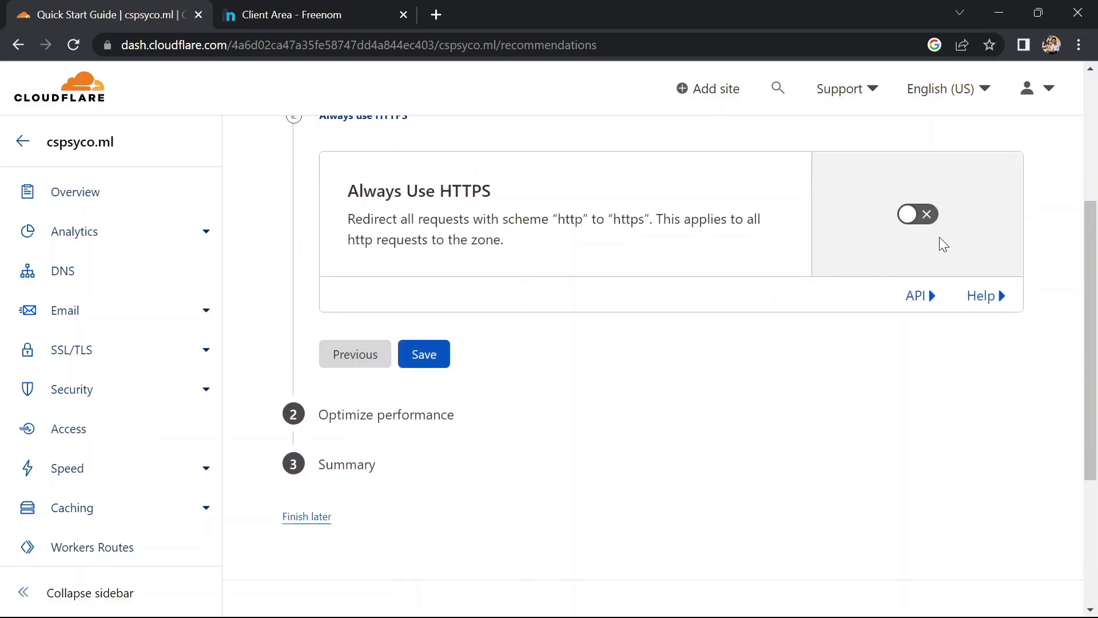
{"action": "left_click", "coordinate": [918, 215]}
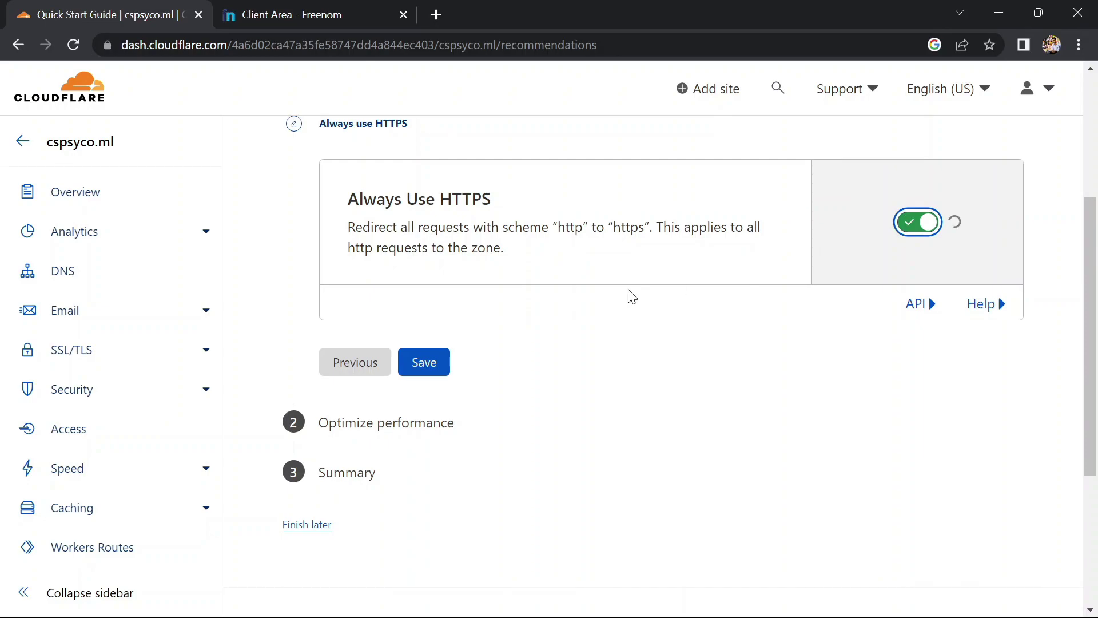
{"action": "left_click", "coordinate": [423, 399]}
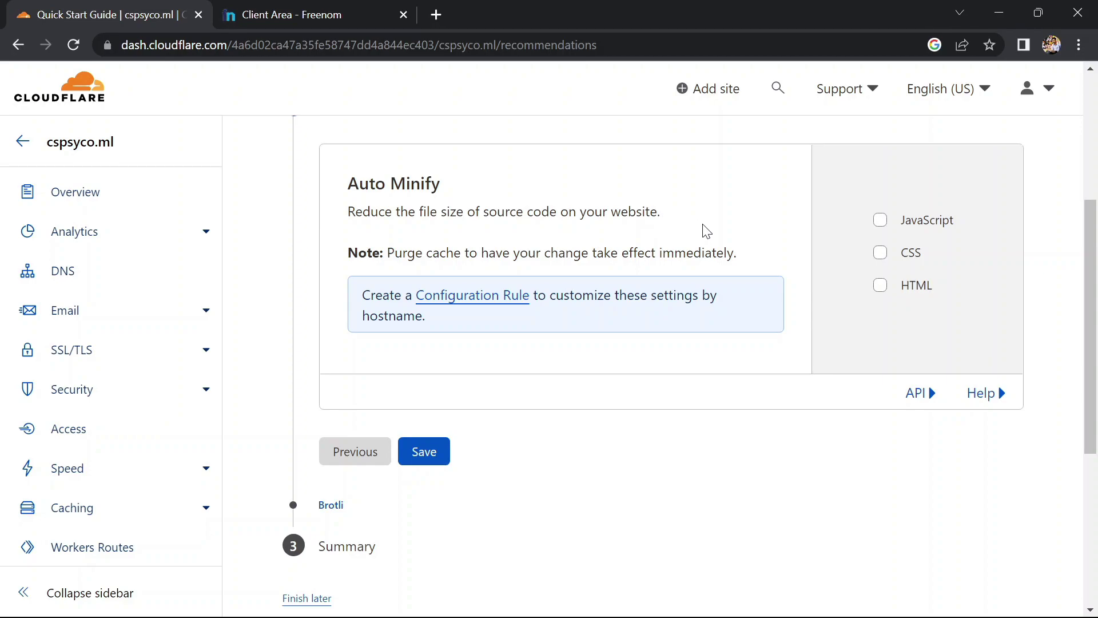
Enable HTML, CSS and JavaScript minification and Brotli, then finish the guide and dismiss the Speed Tip.
{"action": "left_click", "coordinate": [881, 285]}
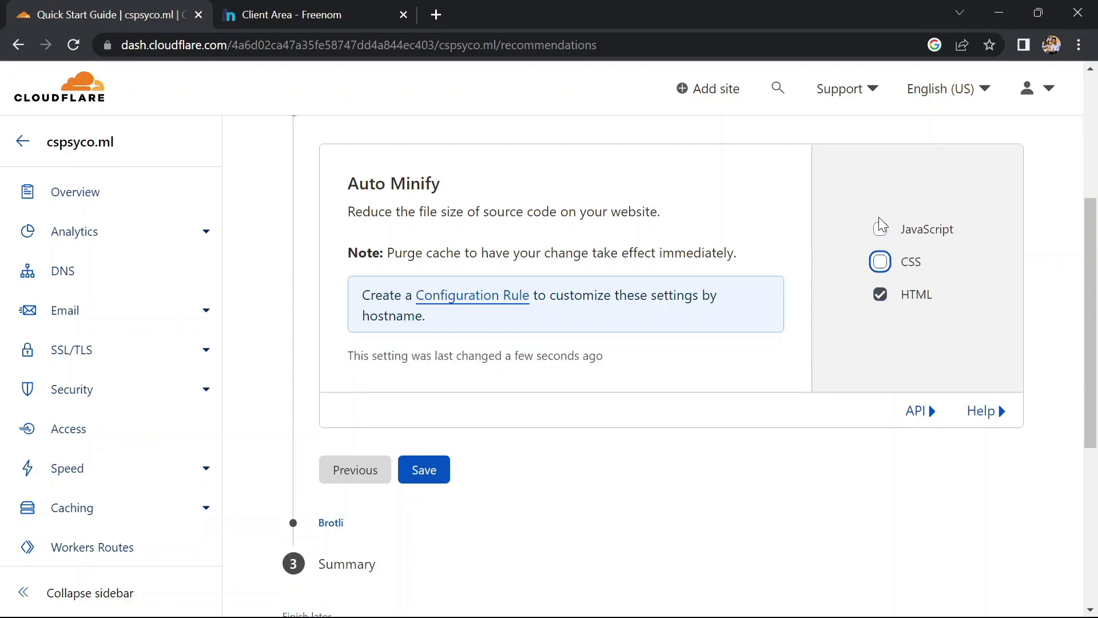
{"action": "left_click", "coordinate": [881, 228]}
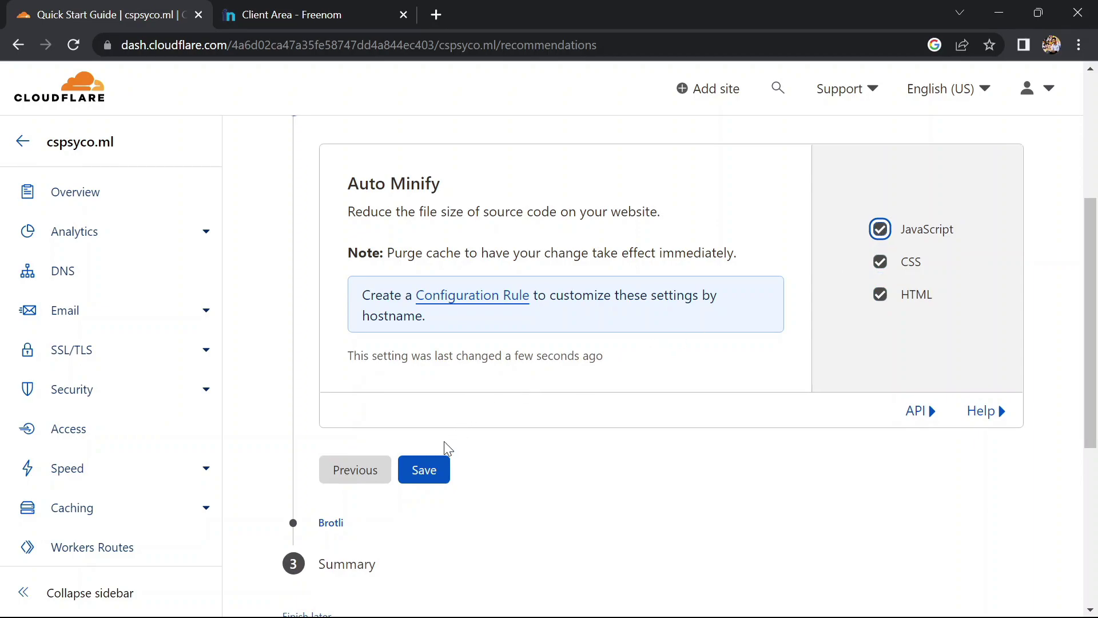
{"action": "left_click", "coordinate": [424, 470]}
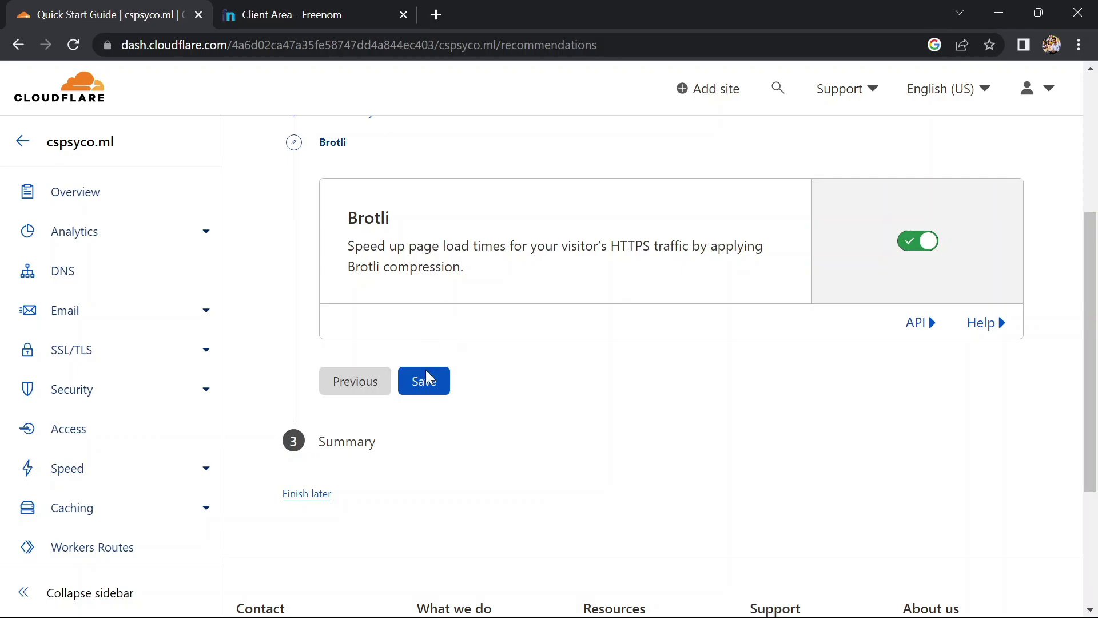
{"action": "left_click", "coordinate": [427, 384]}
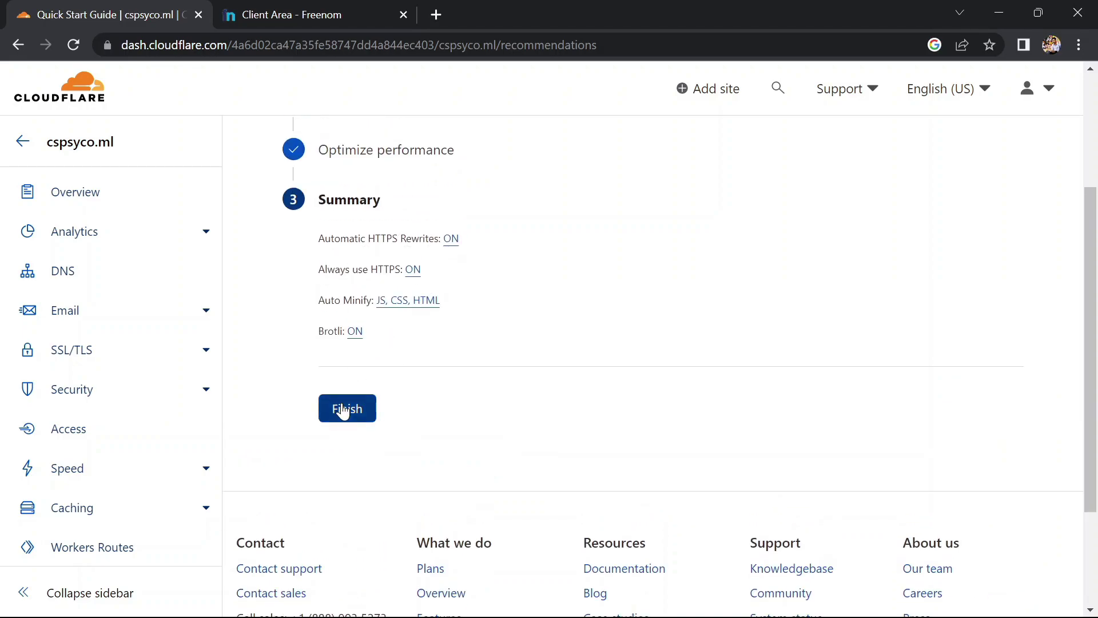
{"action": "left_click", "coordinate": [343, 411]}
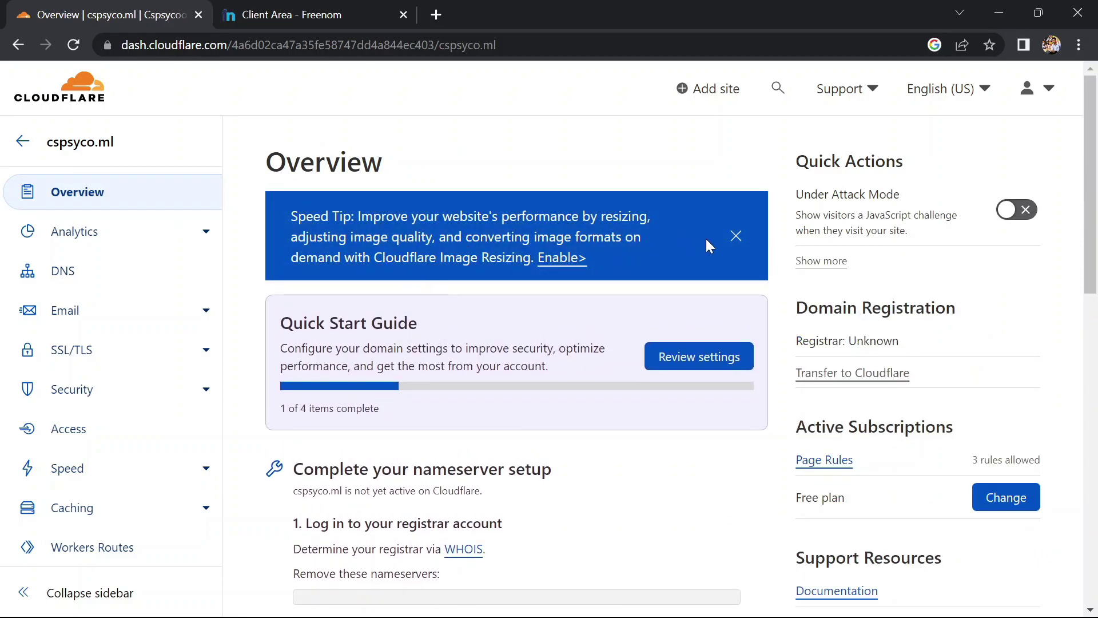
{"action": "left_click", "coordinate": [736, 237]}
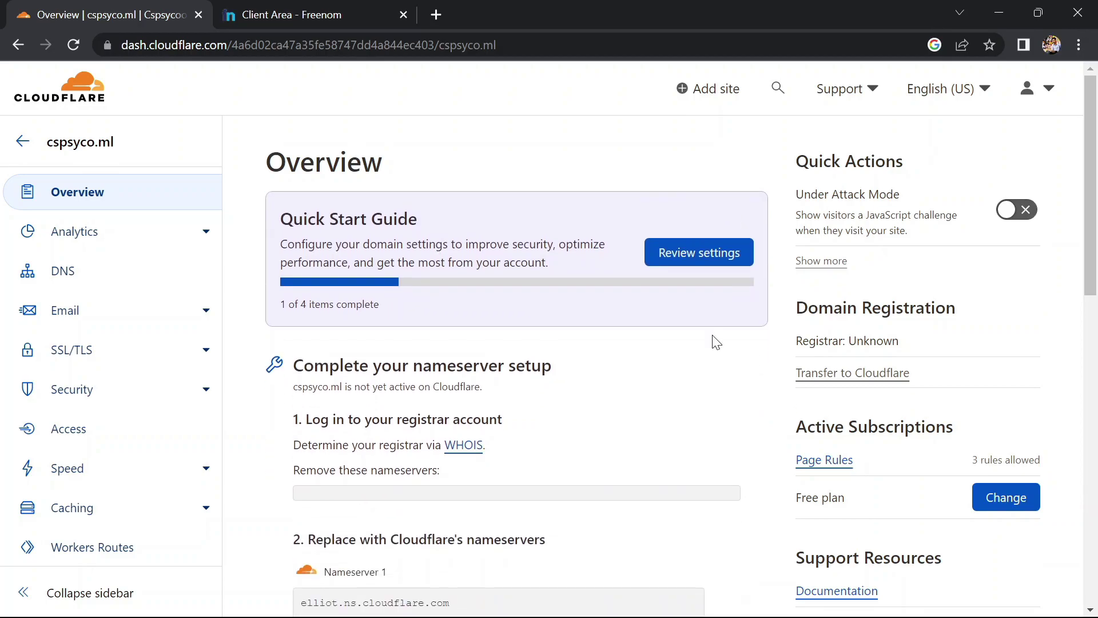
Load cspsyco.ml in a new browser tab.
{"action": "left_click", "coordinate": [435, 14]}
{"action": "type", "text": "c"}
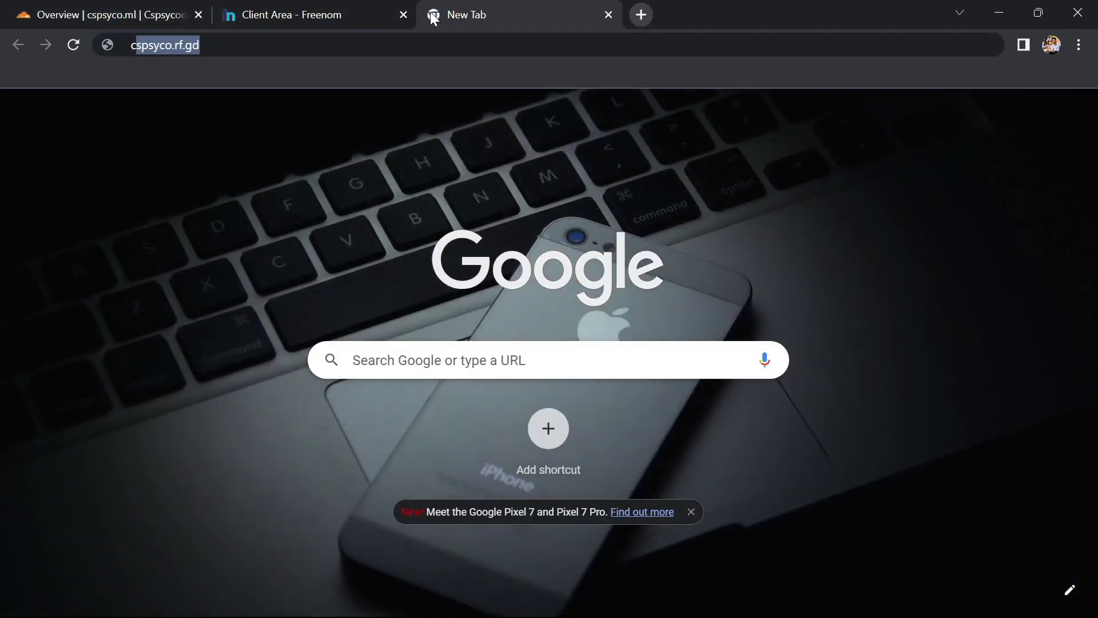
{"action": "type", "text": "spsyco.rf.gd"}
{"action": "key", "text": "BackSpace"}
{"action": "key", "text": "BackSpace"}
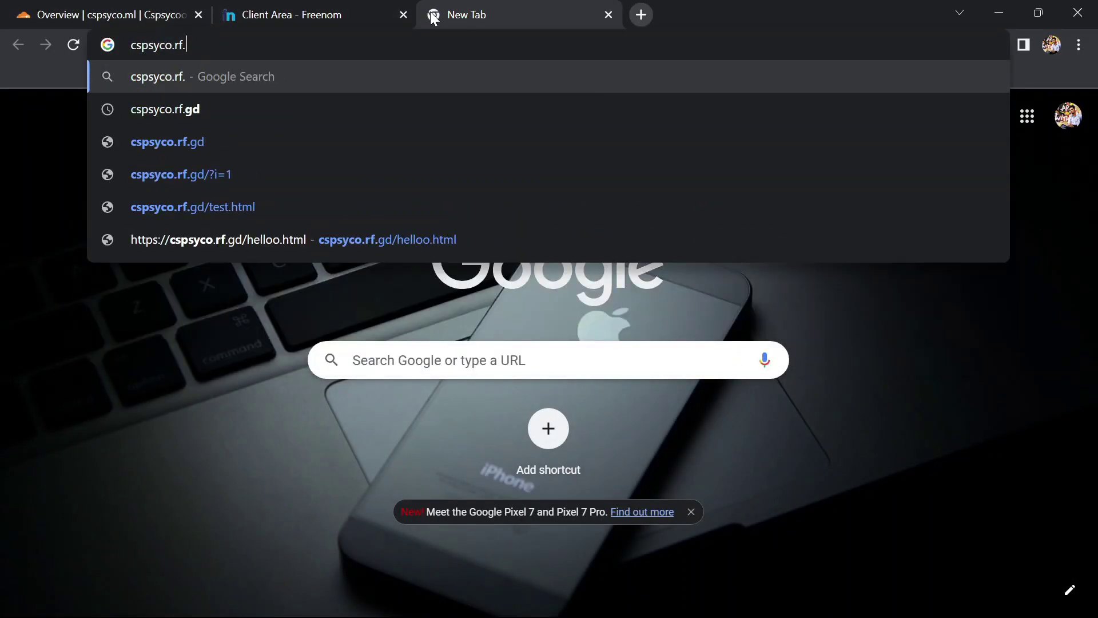
{"action": "key", "text": "BackSpace"}
{"action": "key", "text": "BackSpace"}
{"action": "key", "text": "BackSpace"}
{"action": "type", "text": "ml"}
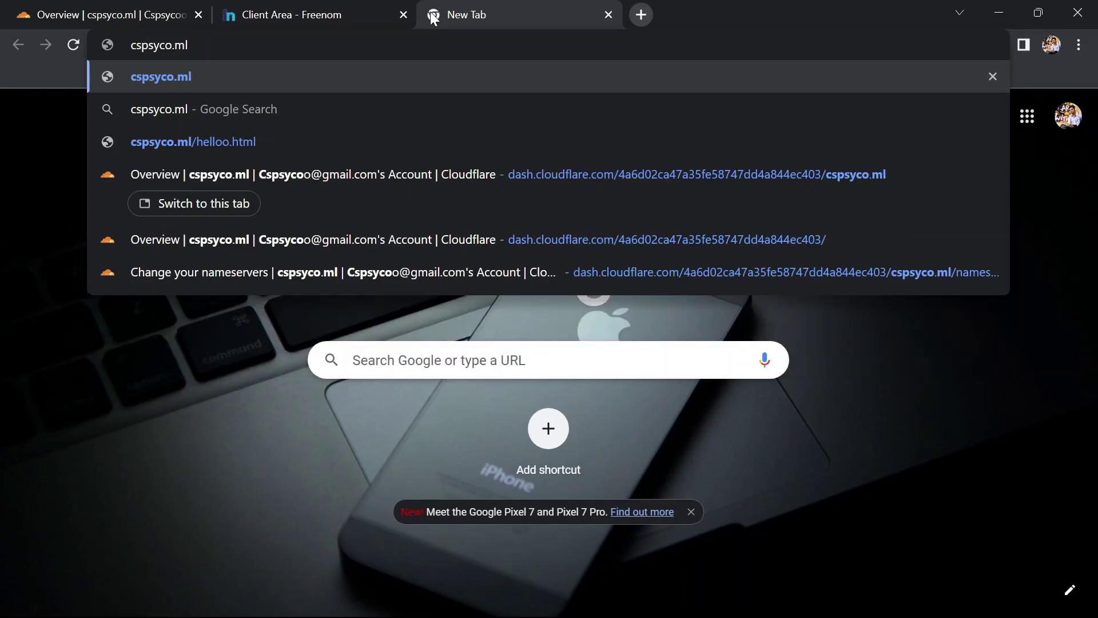
{"action": "key", "text": "Return"}
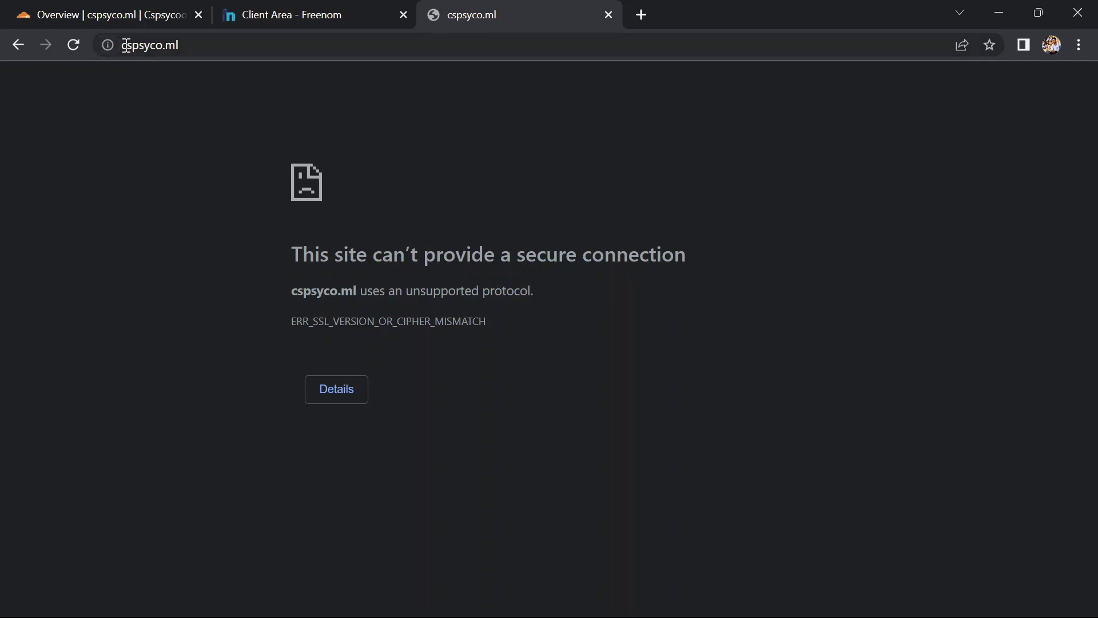
Retry the site as https and reload it, still failing, then return to the Freenom tab.
{"action": "left_click", "coordinate": [126, 47]}
{"action": "left_click", "coordinate": [126, 46]}
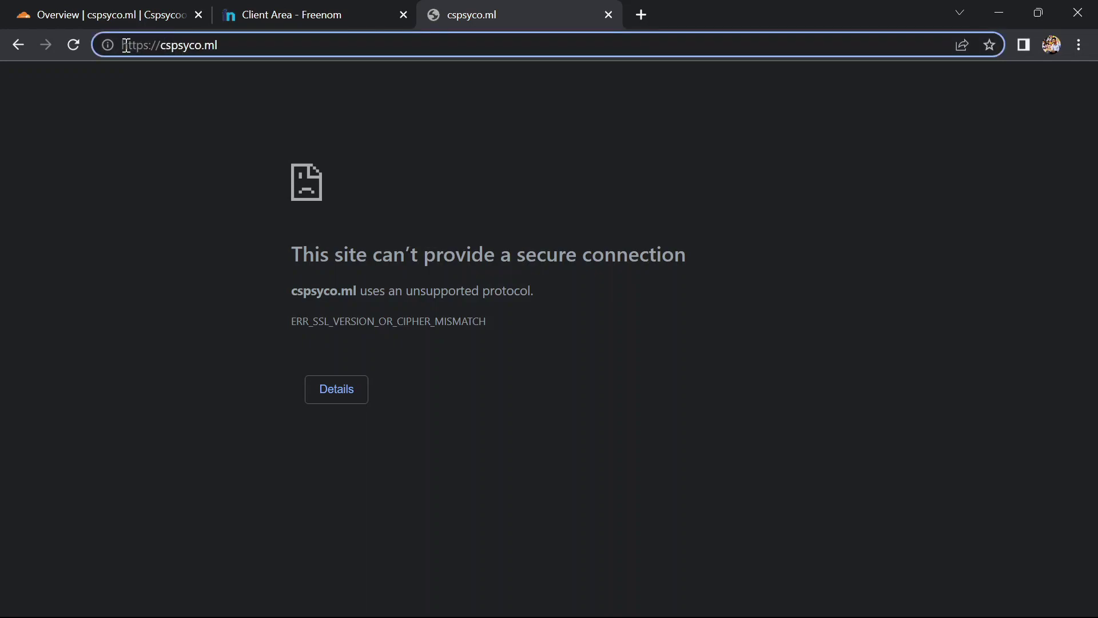
{"action": "left_click", "coordinate": [147, 46]}
{"action": "type", "text": "s"}
{"action": "key", "text": "Return"}
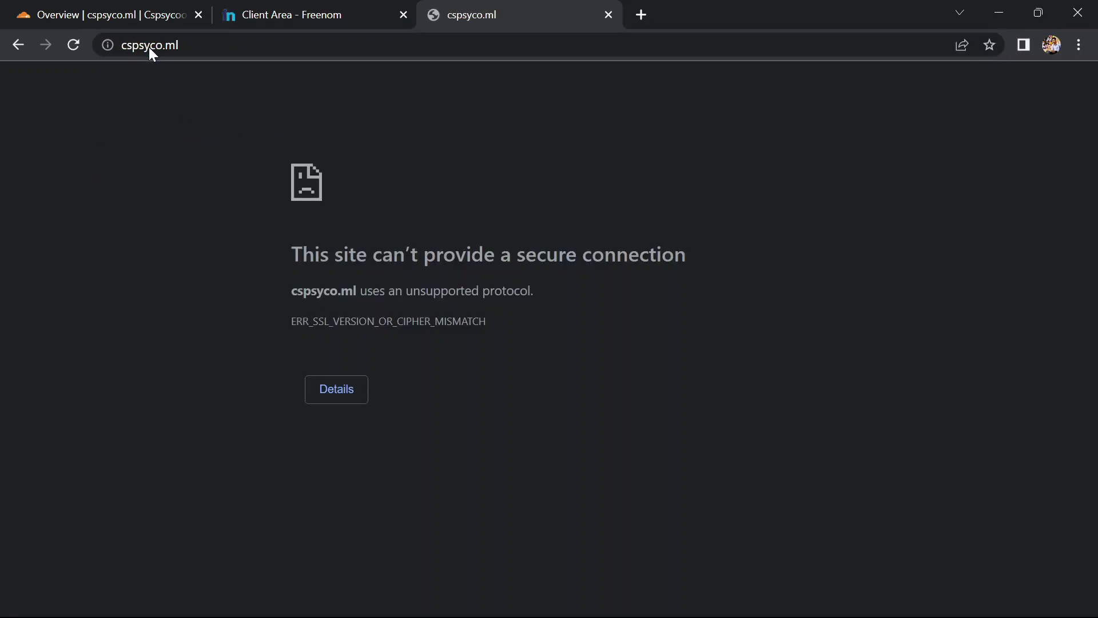
{"action": "left_click", "coordinate": [65, 43]}
{"action": "left_click", "coordinate": [307, 6]}
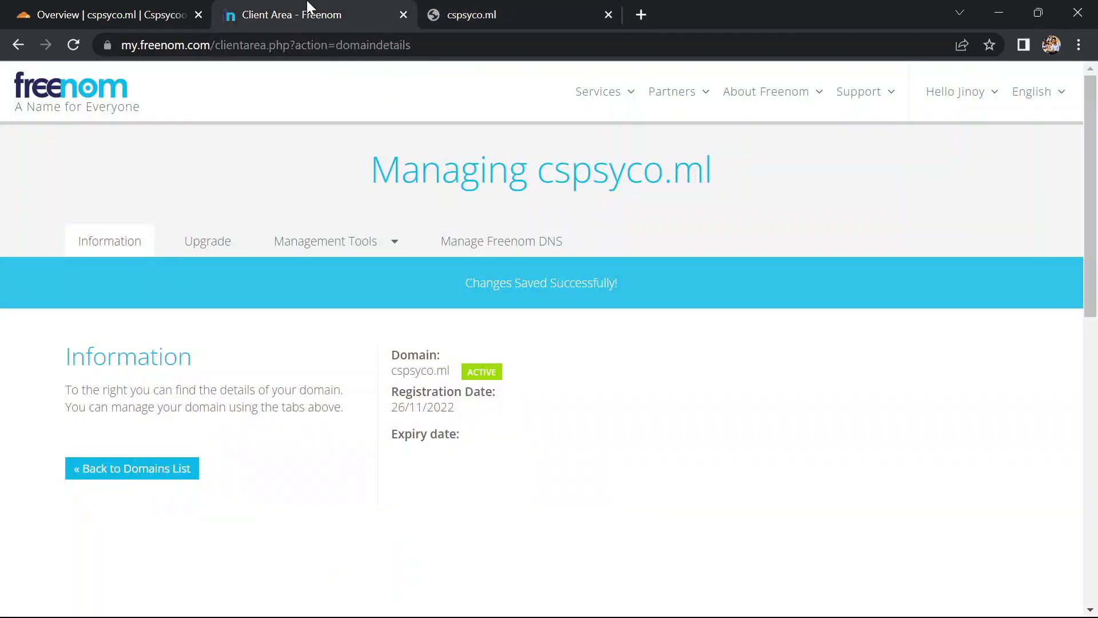
Change cspsyco.ml's SSL/TLS encryption mode from Full to Flexible in Cloudflare.
{"action": "left_click", "coordinate": [117, 12]}
{"action": "scroll", "coordinate": [362, 373], "scroll_direction": "down", "scroll_amount": 1}
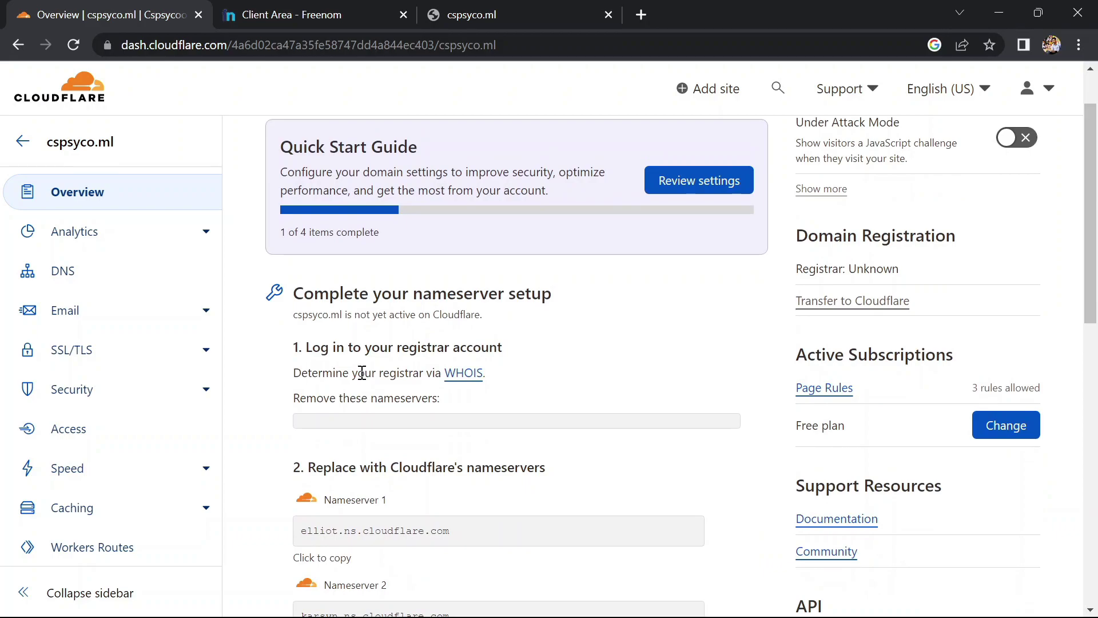
{"action": "scroll", "coordinate": [362, 373], "scroll_direction": "down", "scroll_amount": 1}
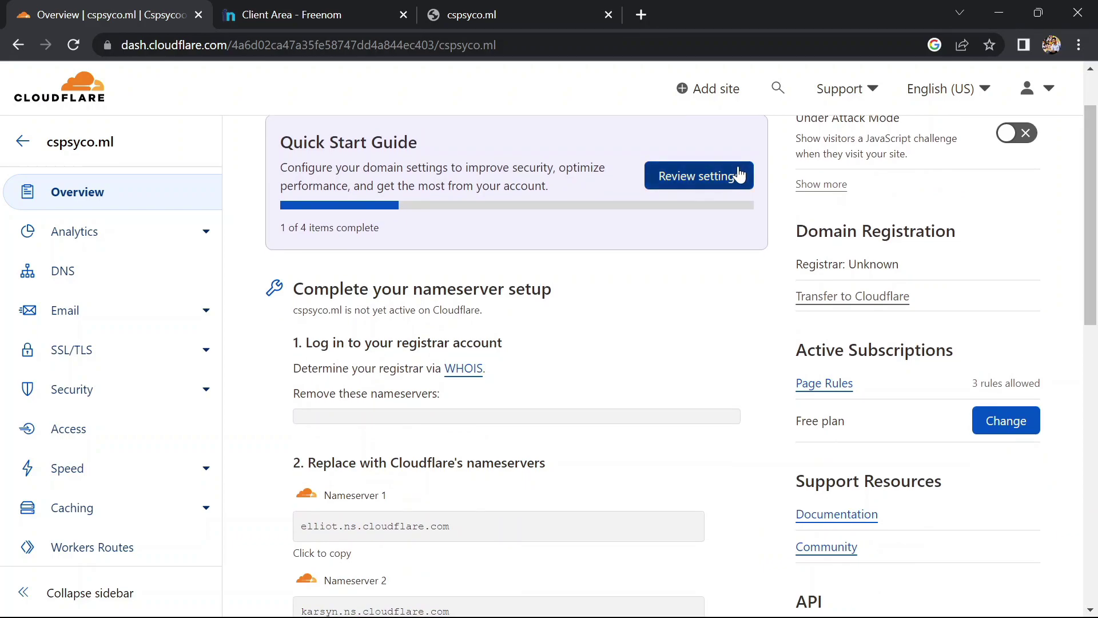
{"action": "left_click", "coordinate": [98, 350]}
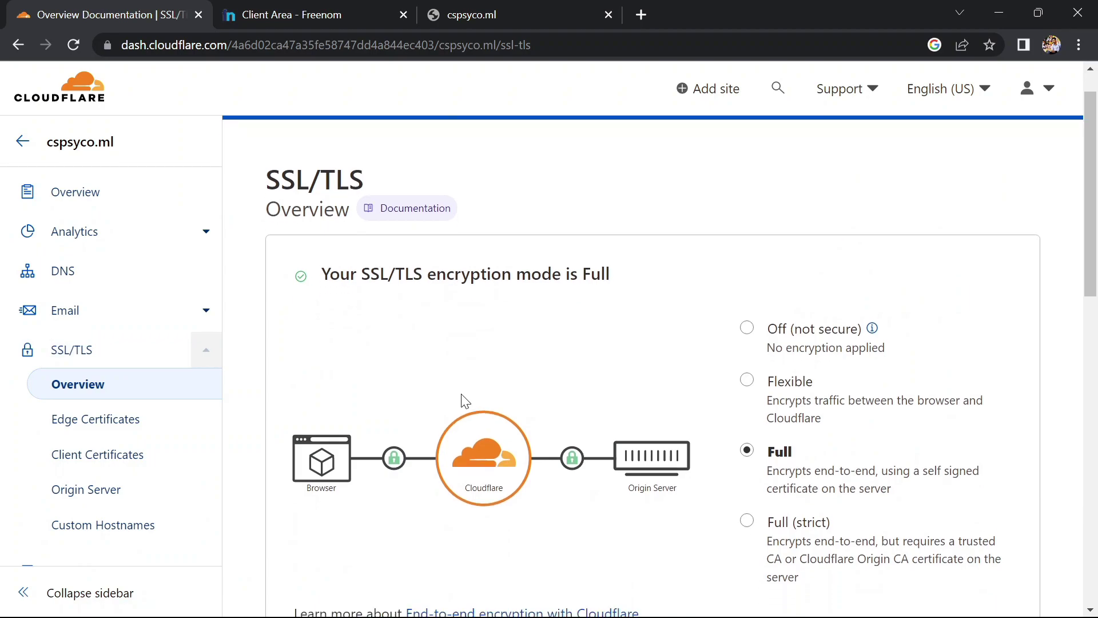
{"action": "scroll", "coordinate": [464, 400], "scroll_direction": "down", "scroll_amount": 1}
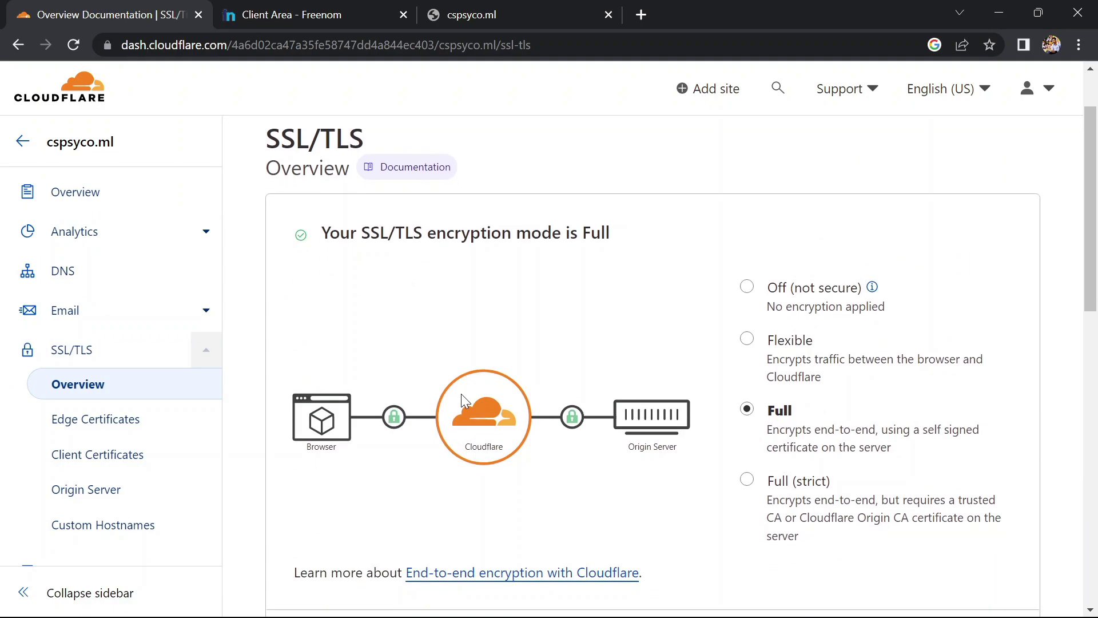
{"action": "left_click", "coordinate": [747, 340]}
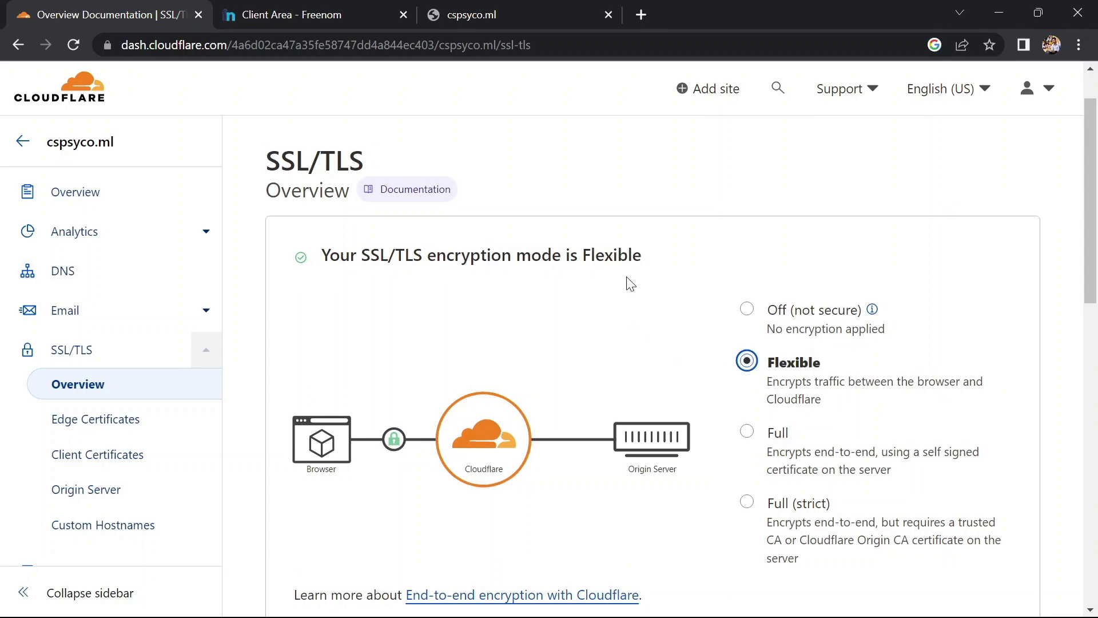
{"action": "scroll", "coordinate": [627, 282], "scroll_direction": "down", "scroll_amount": 5}
{"action": "scroll", "coordinate": [630, 282], "scroll_direction": "down", "scroll_amount": 1}
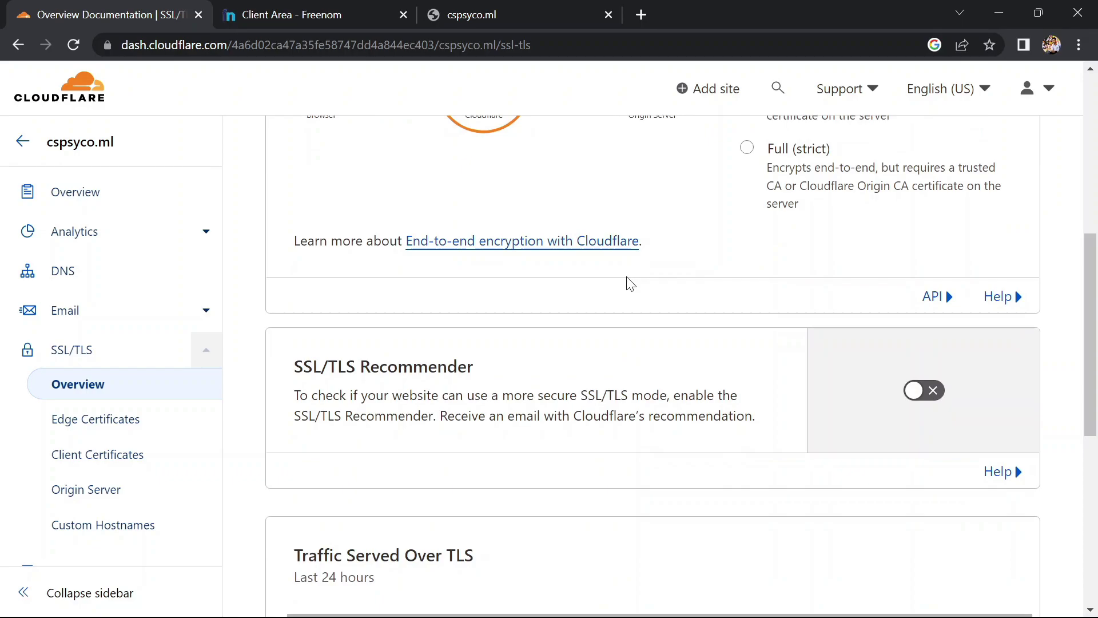
{"action": "scroll", "coordinate": [629, 282], "scroll_direction": "down", "scroll_amount": 1}
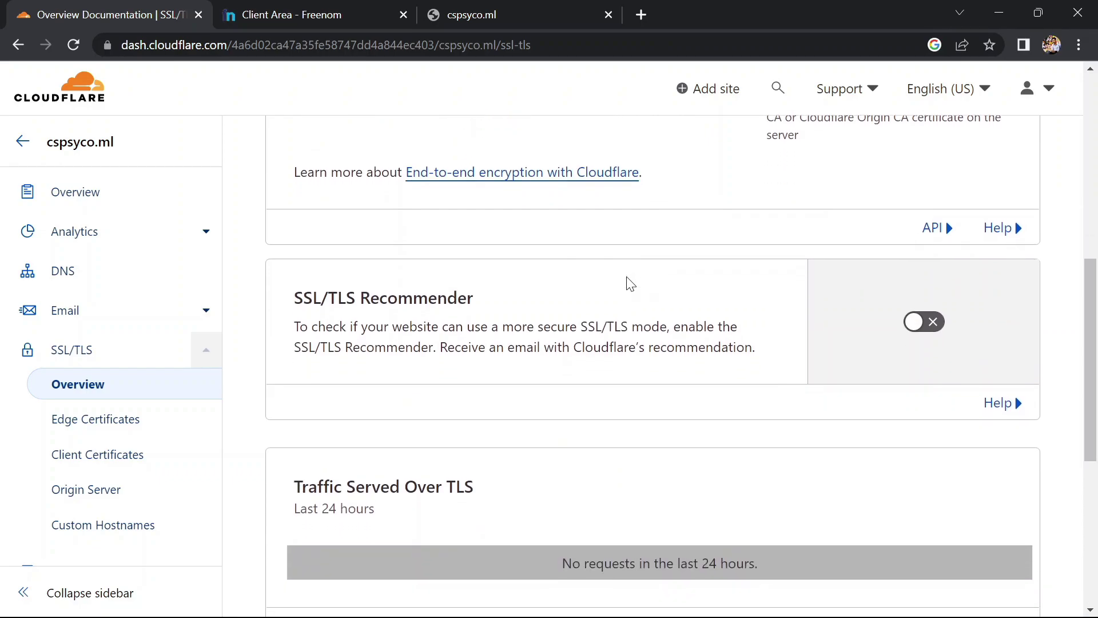
Reload cspsyco.ml until it loads over HTTPS.
{"action": "left_click", "coordinate": [472, 9]}
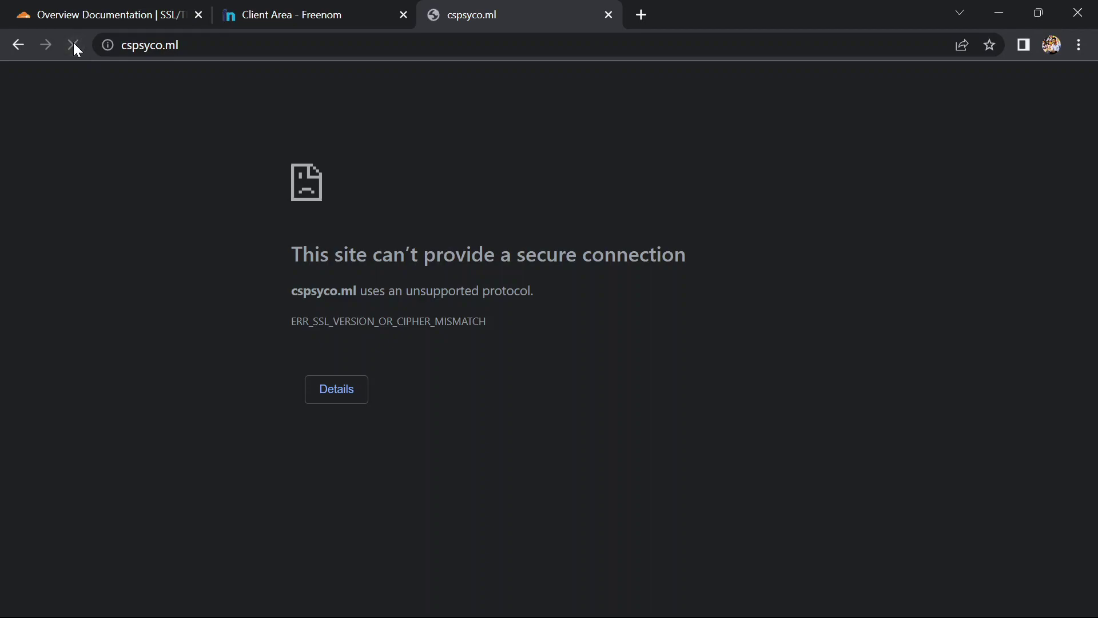
{"action": "left_click", "coordinate": [74, 46]}
{"action": "left_click", "coordinate": [78, 51]}
{"action": "left_click", "coordinate": [66, 50]}
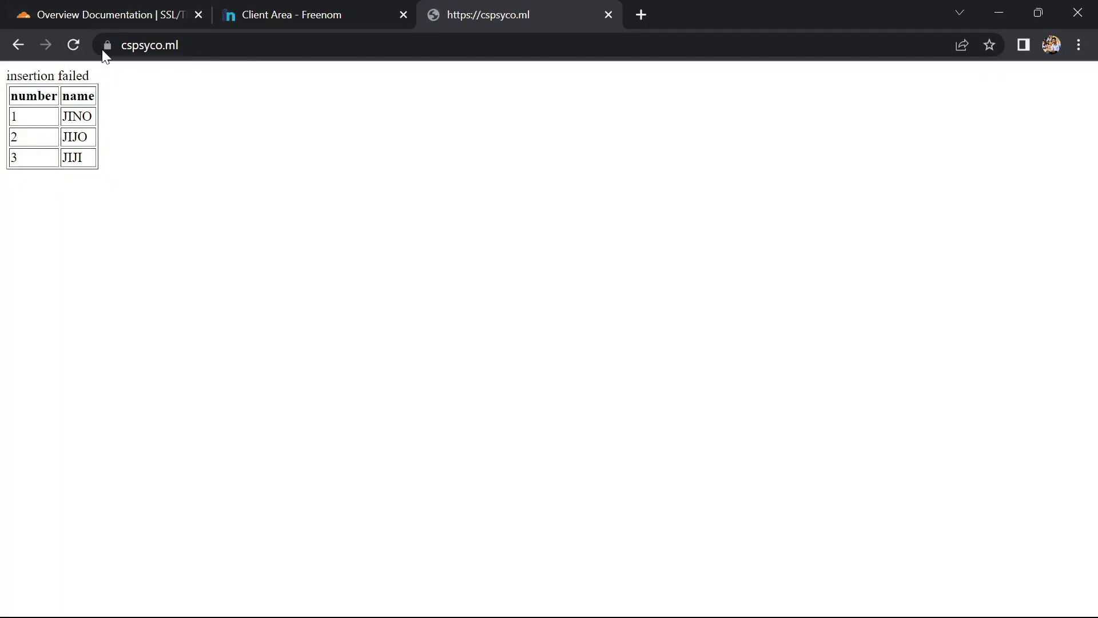
Inspect the valid Let's Encrypt certificate for *.cspsyco.ml, its expiry date and hierarchy.
{"action": "left_click", "coordinate": [106, 46]}
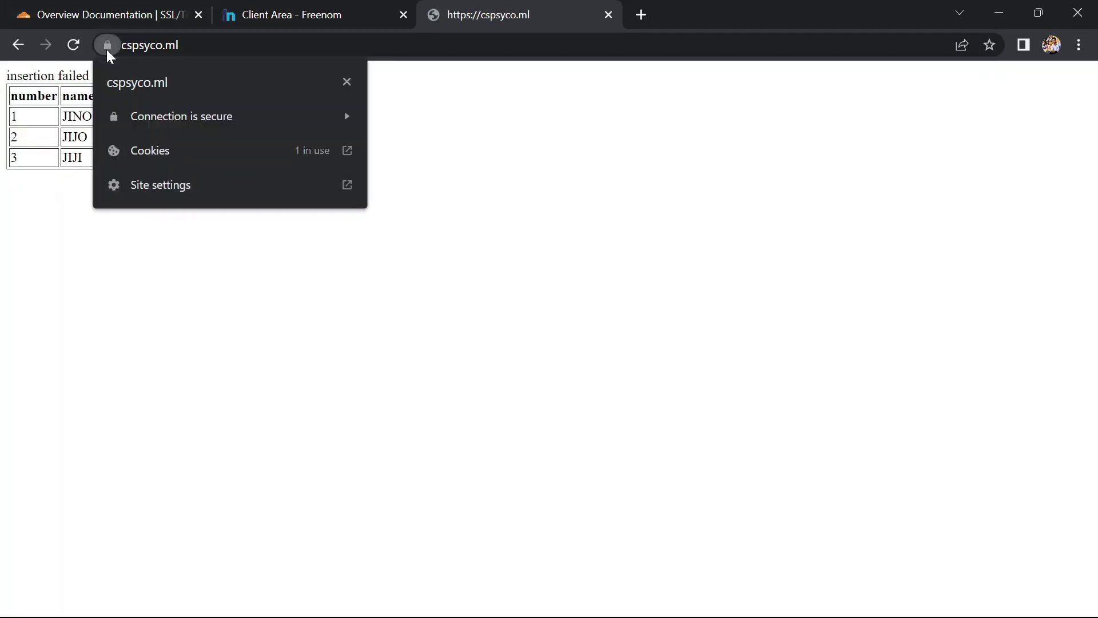
{"action": "left_click", "coordinate": [159, 116]}
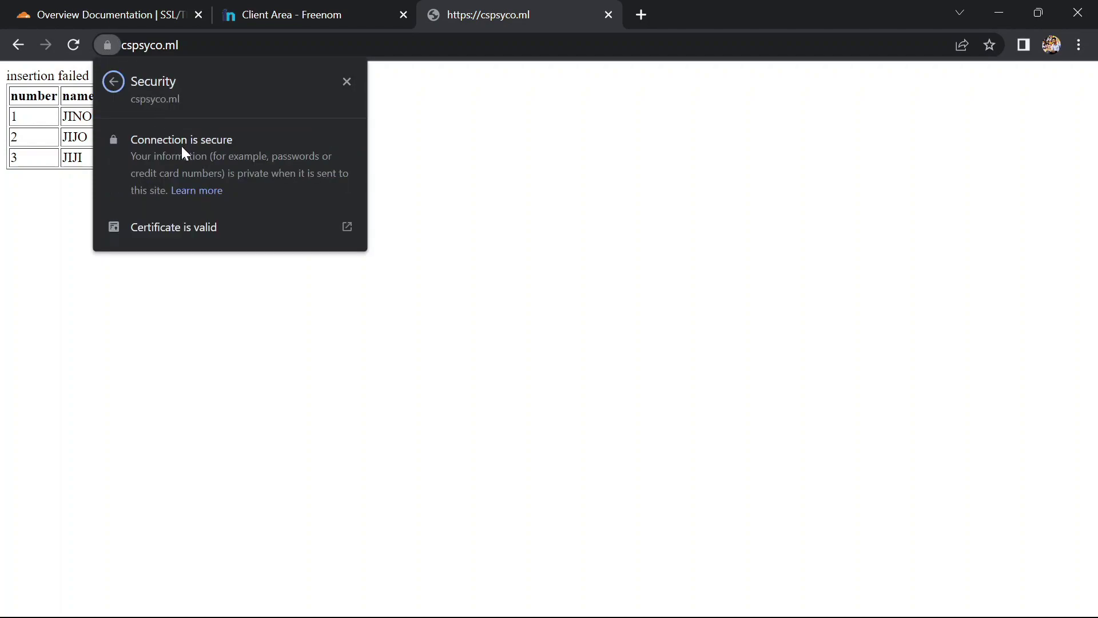
{"action": "left_click", "coordinate": [275, 218]}
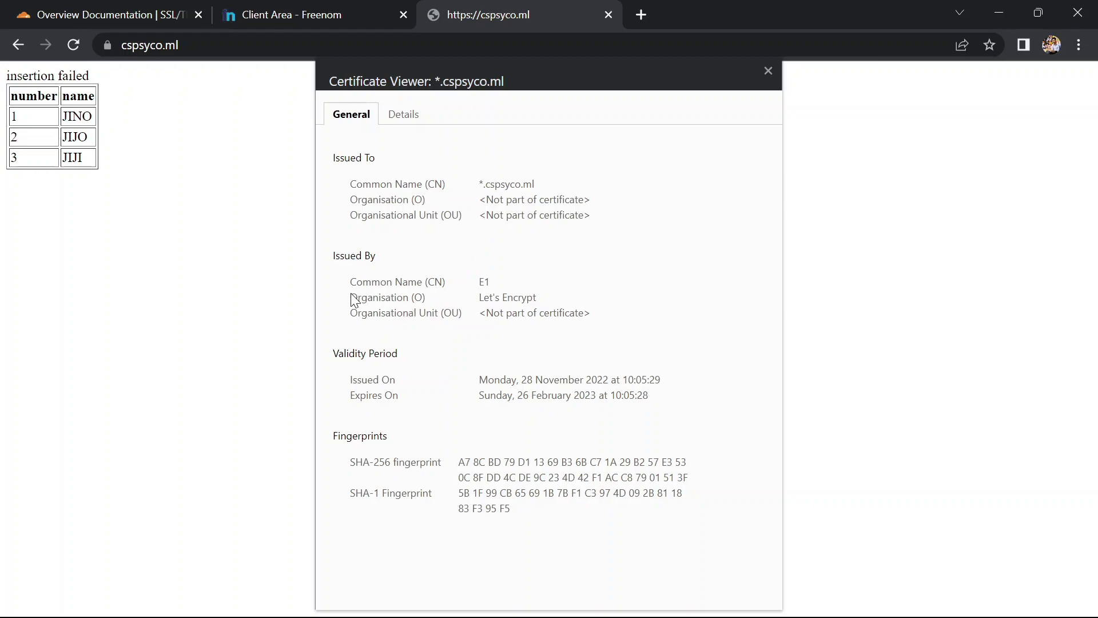
{"action": "left_click_drag", "start_coordinate": [353, 297], "coordinate": [540, 299]}
{"action": "left_click", "coordinate": [544, 321]}
{"action": "left_click_drag", "start_coordinate": [481, 398], "coordinate": [676, 401]}
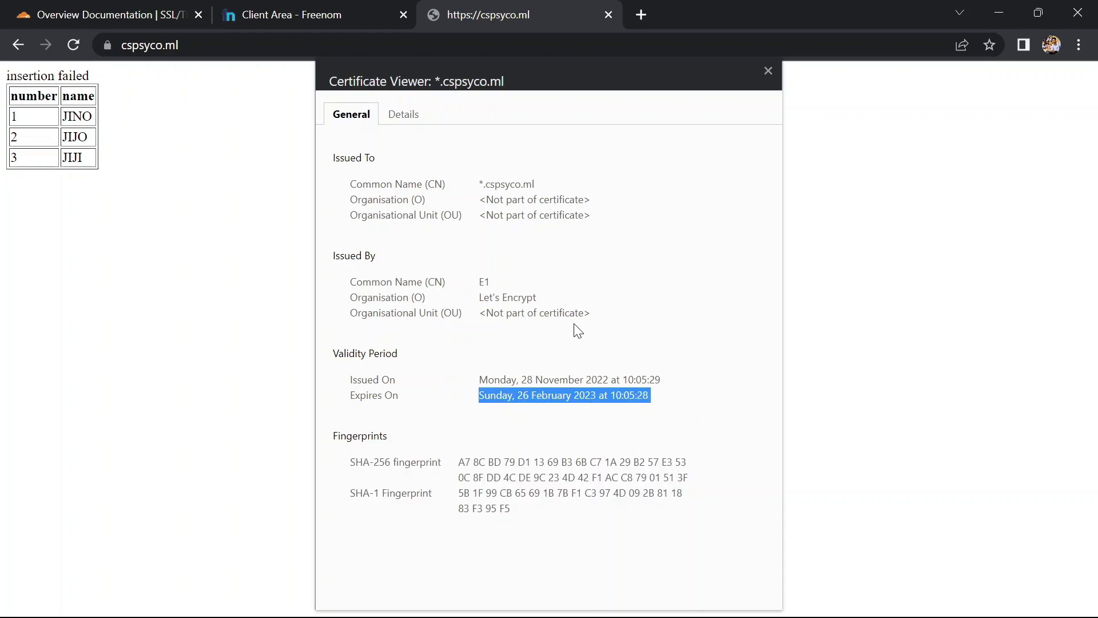
{"action": "left_click", "coordinate": [589, 327]}
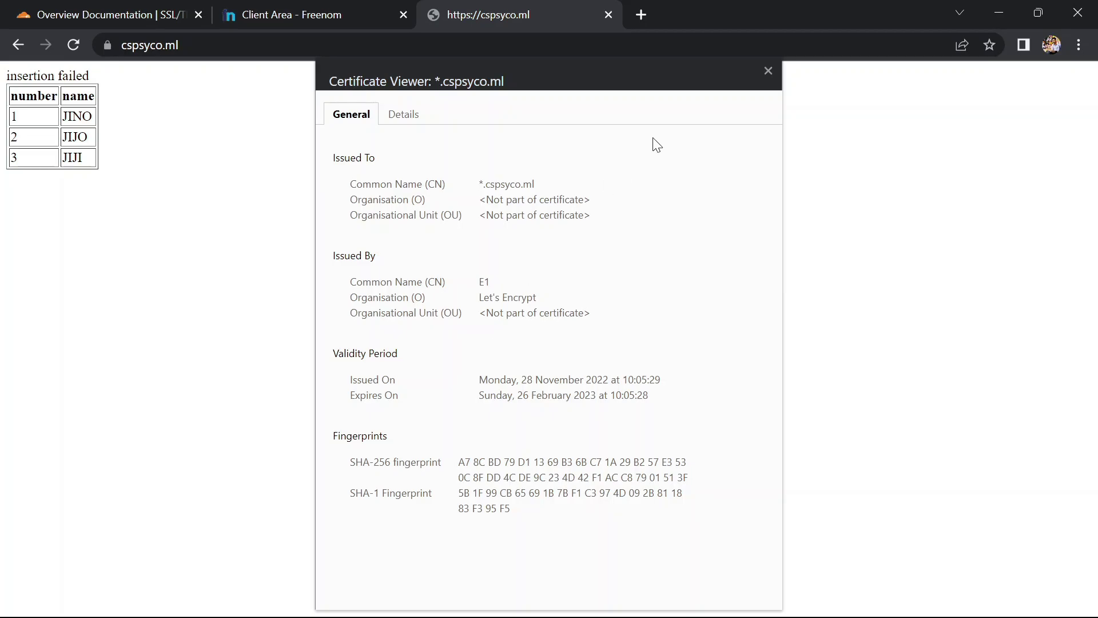
{"action": "left_click", "coordinate": [408, 117]}
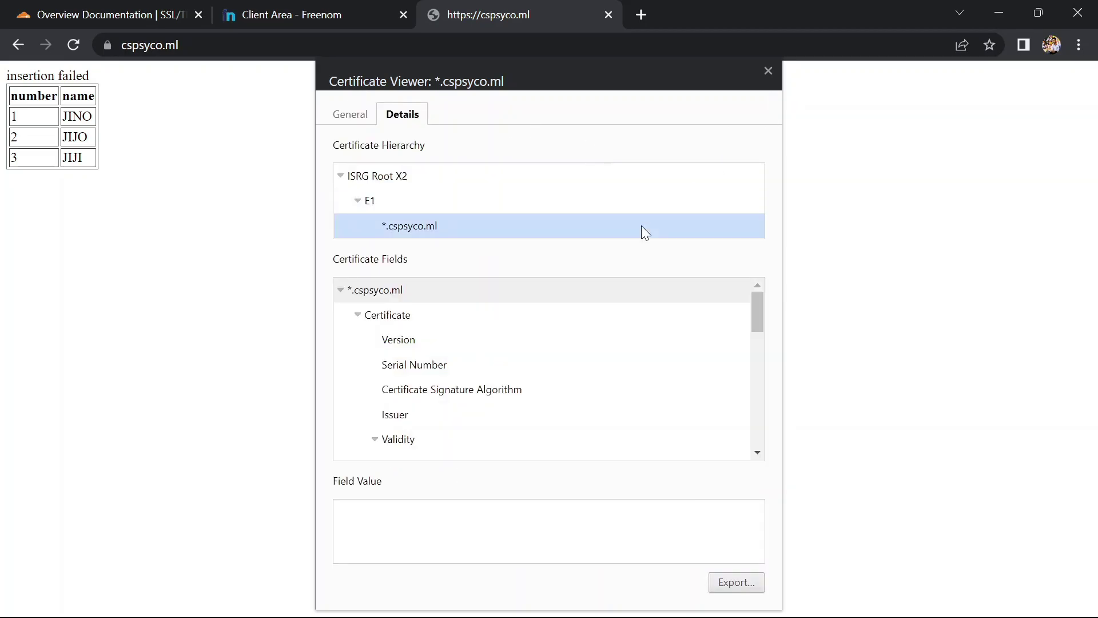
Close the certificate viewer and load the plain http address of cspsyco.ml.
{"action": "left_click", "coordinate": [765, 71]}
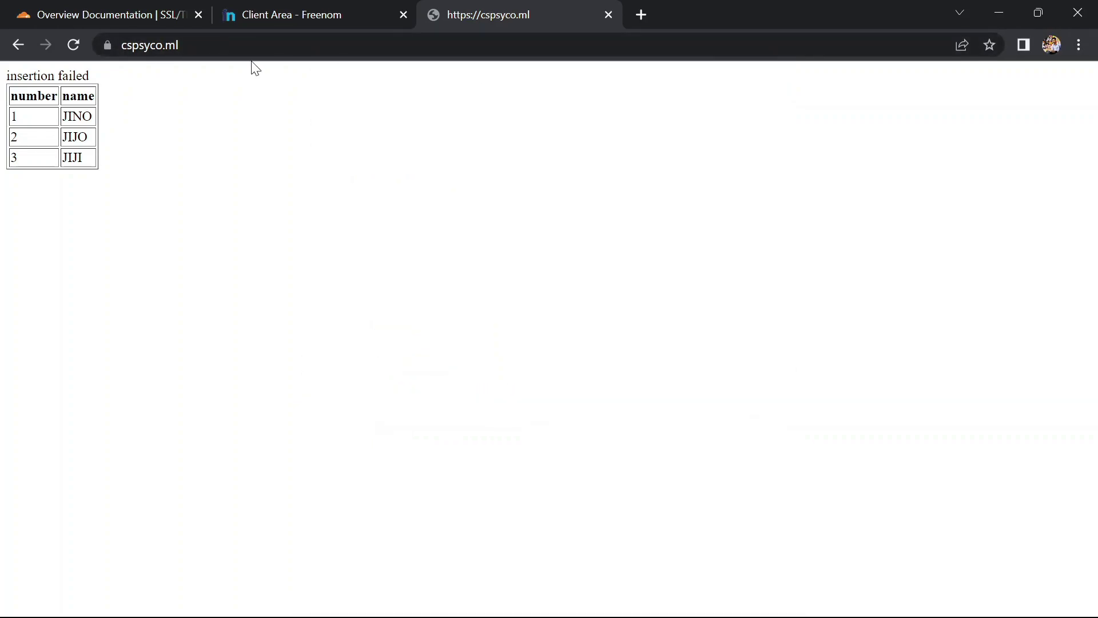
{"action": "left_click", "coordinate": [114, 45]}
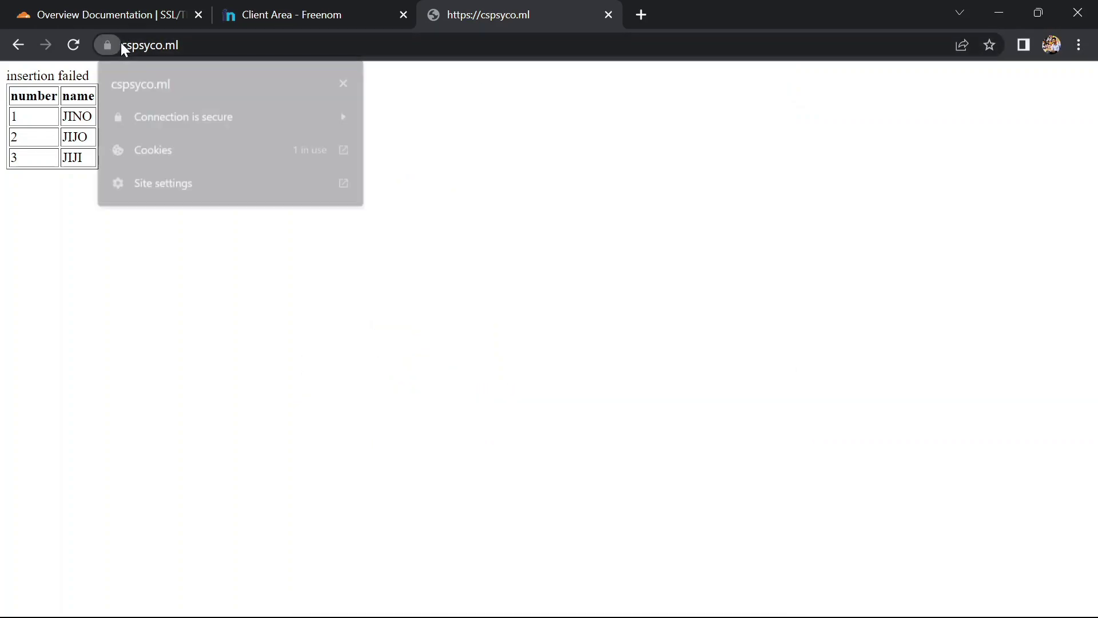
{"action": "left_click", "coordinate": [126, 45]}
{"action": "left_click", "coordinate": [126, 45]}
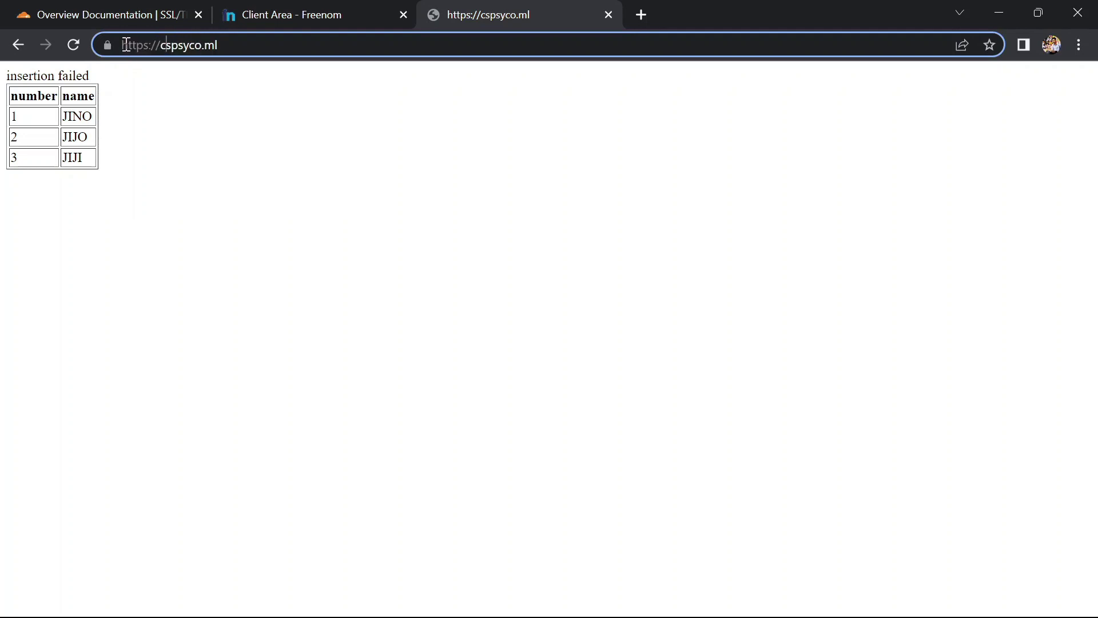
{"action": "key", "text": "Left"}
{"action": "key", "text": "BackSpace"}
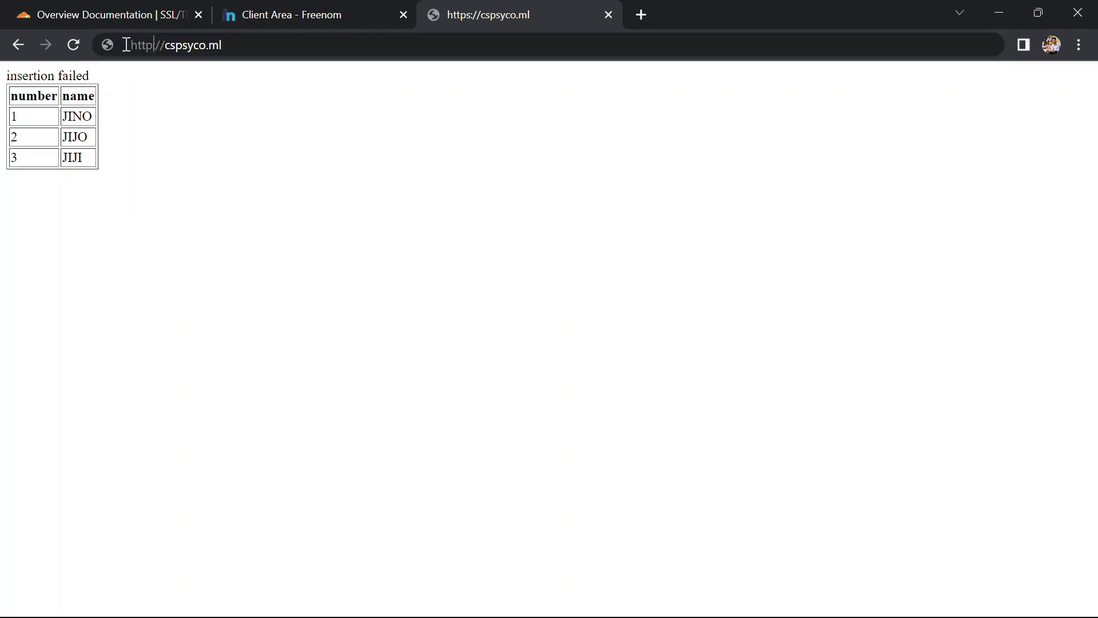
{"action": "key", "text": "Return"}
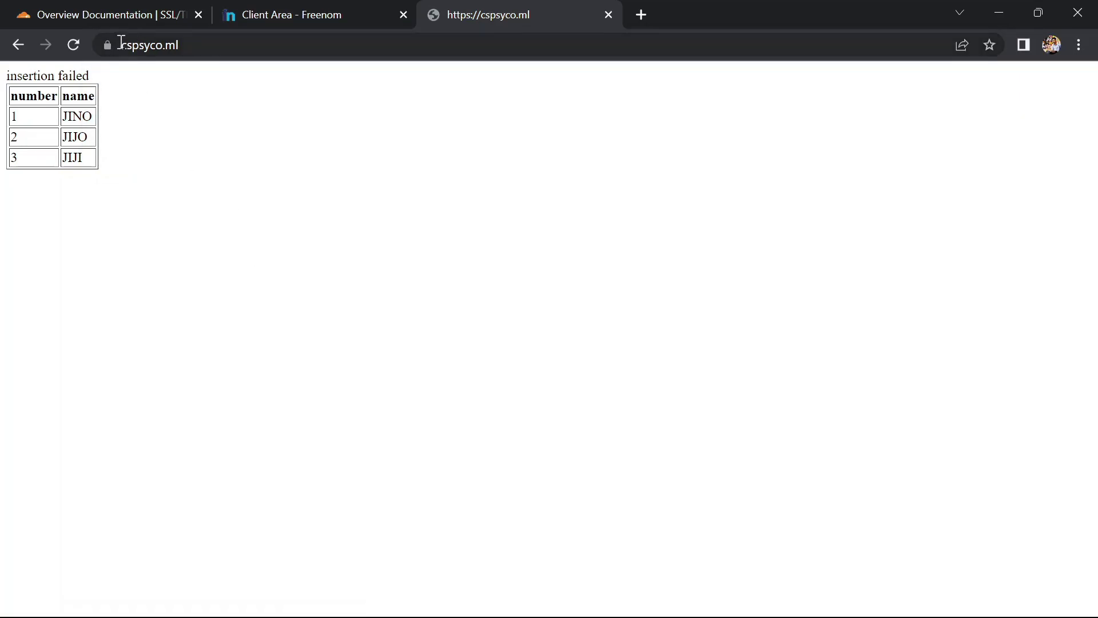
Verify the site redirected to https with a secure connection and valid certificate.
{"action": "left_click", "coordinate": [136, 51]}
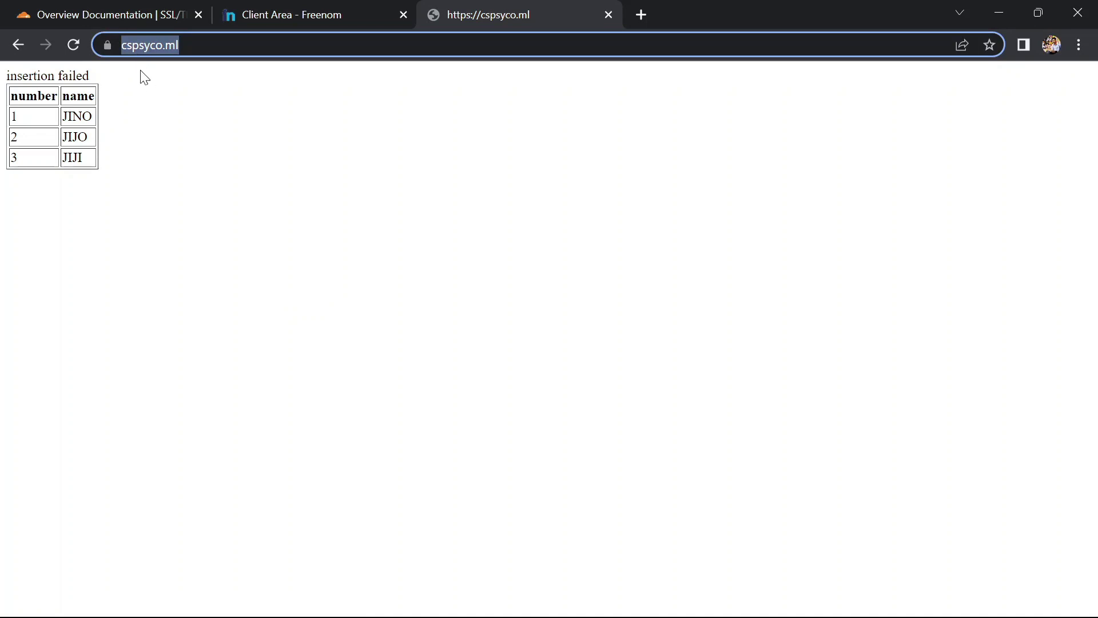
{"action": "left_click", "coordinate": [139, 70]}
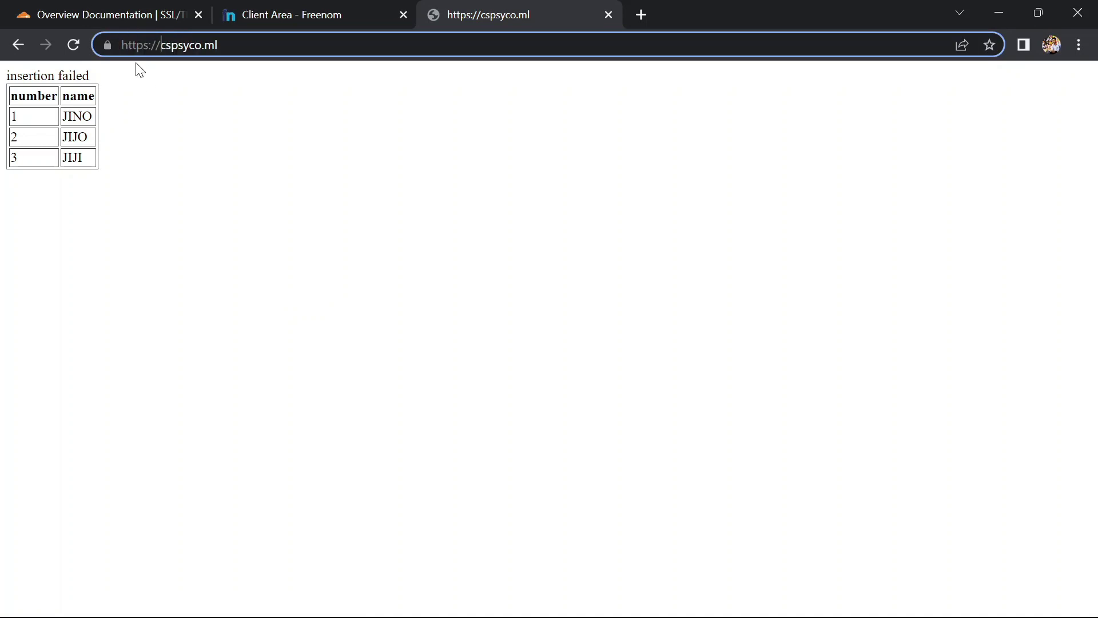
{"action": "left_click", "coordinate": [208, 132]}
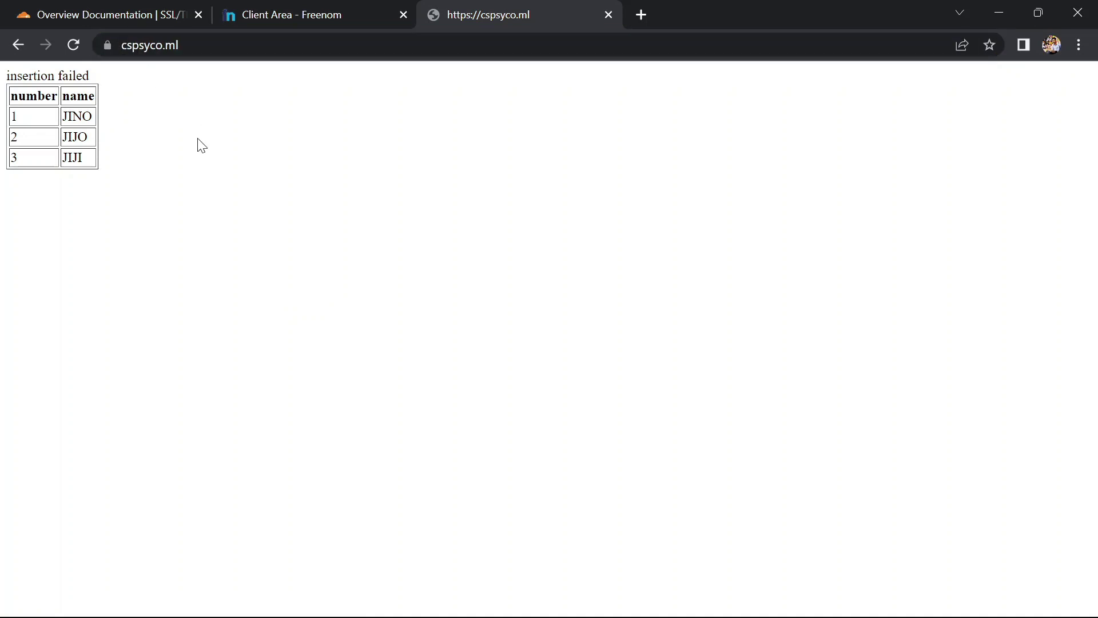
{"action": "left_click", "coordinate": [115, 51]}
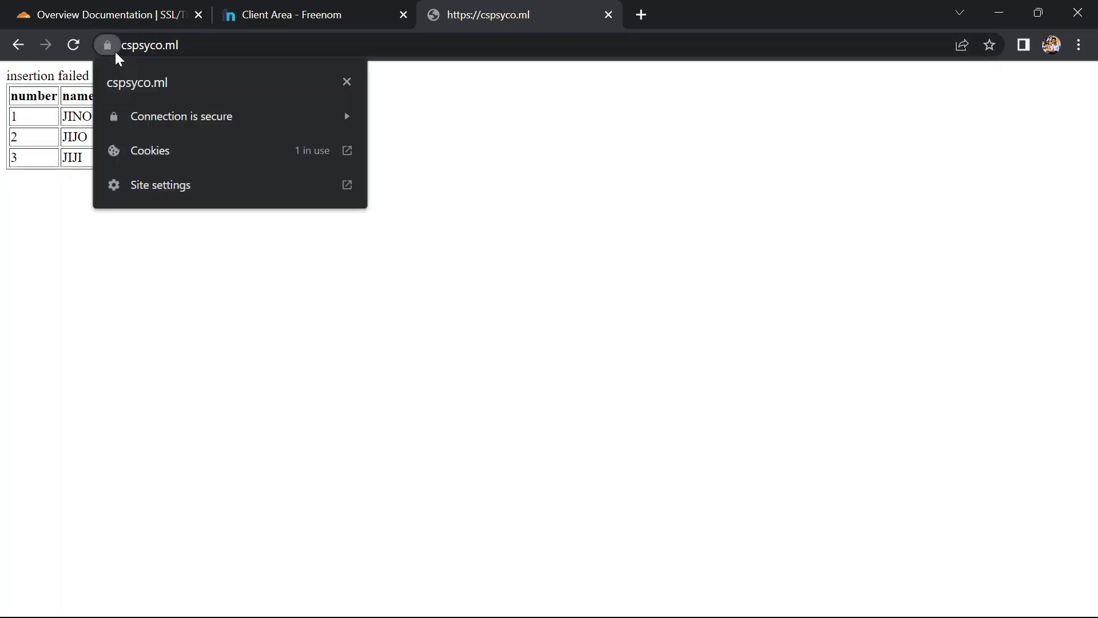
{"action": "left_click", "coordinate": [181, 109]}
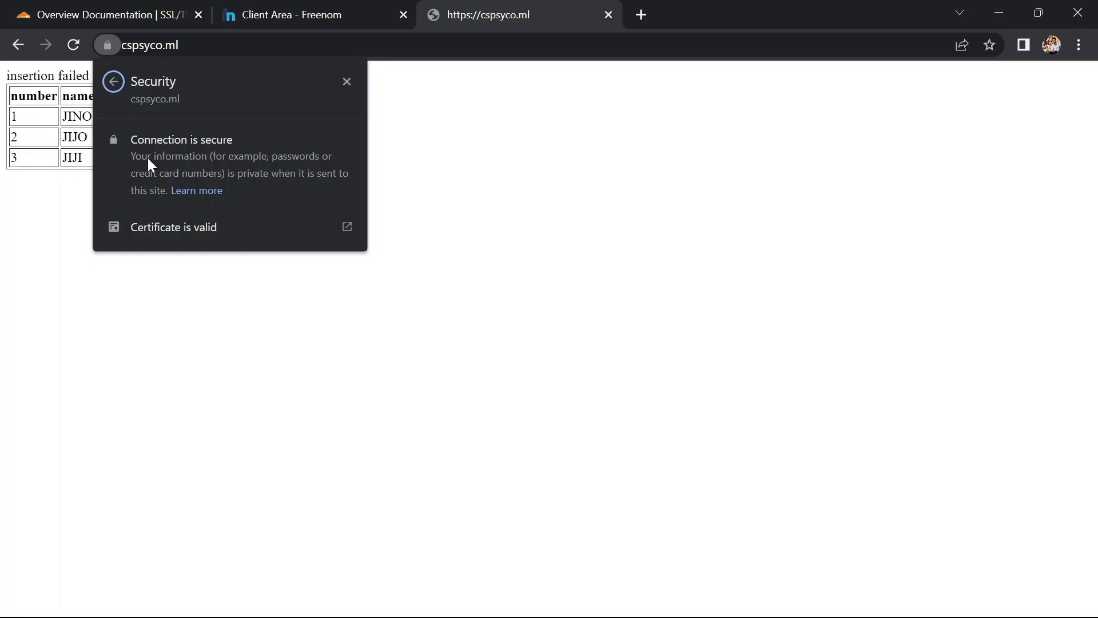
{"action": "left_click", "coordinate": [504, 211]}
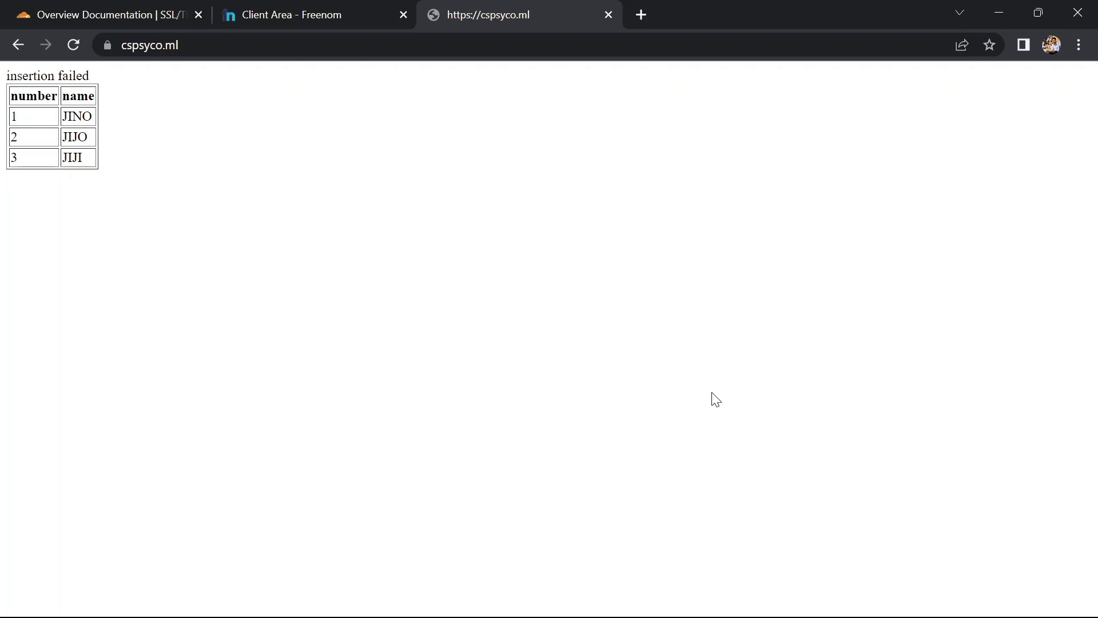
Minimize the Google Chrome window to reveal the Windows desktop.
{"action": "left_click", "coordinate": [997, 10]}
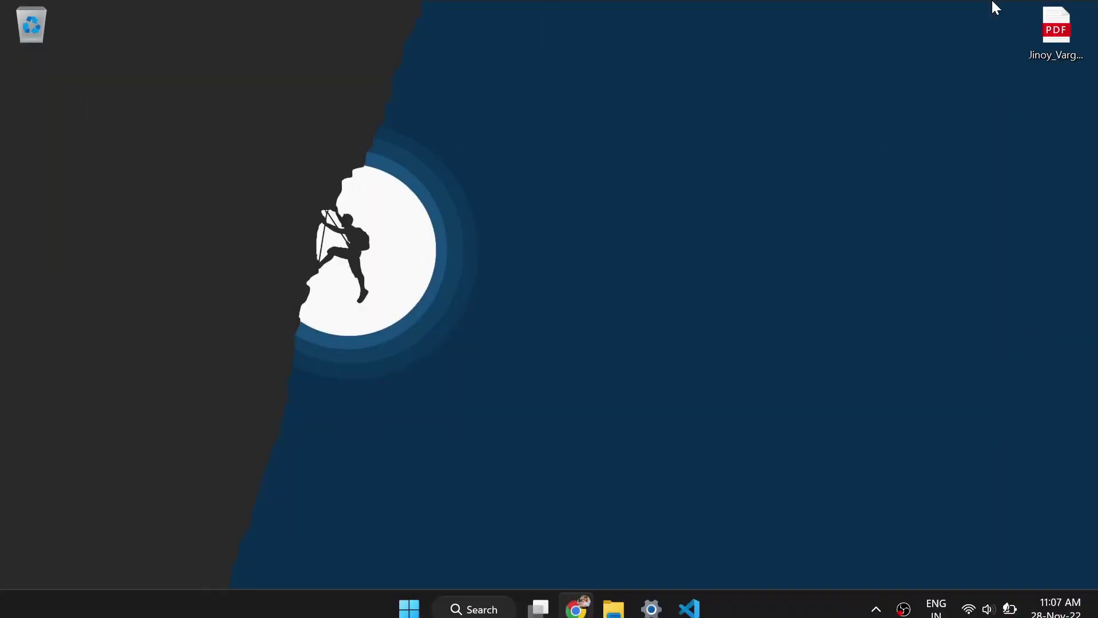